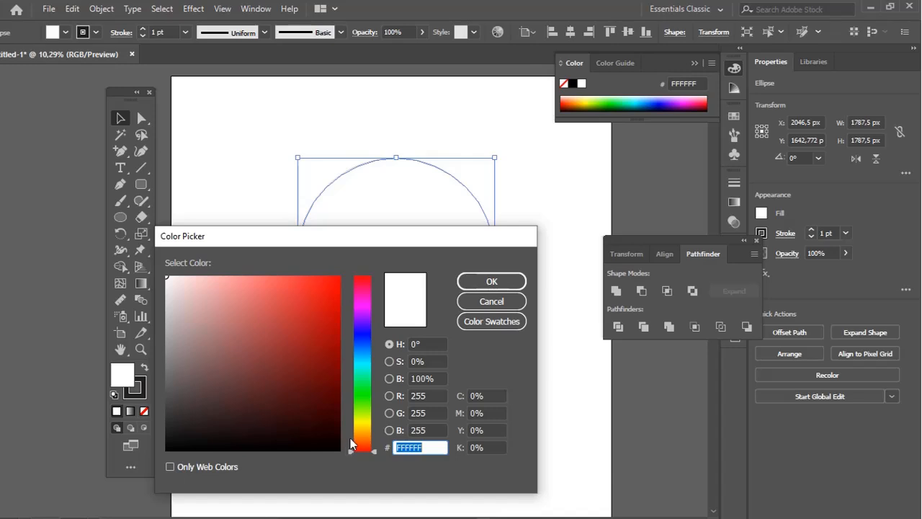
- Fill the selected circle with orange F9A243
drag(349, 442, 347, 436)
click(292, 279)
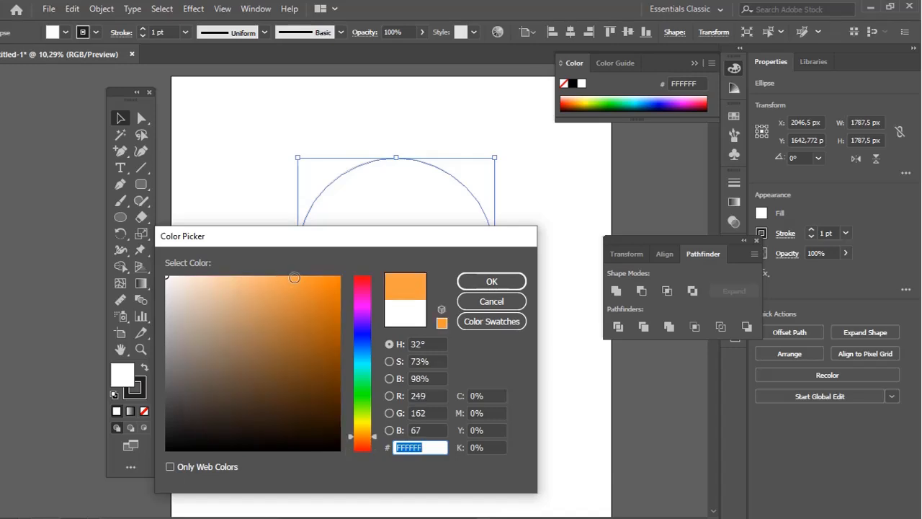
click(492, 281)
click(553, 225)
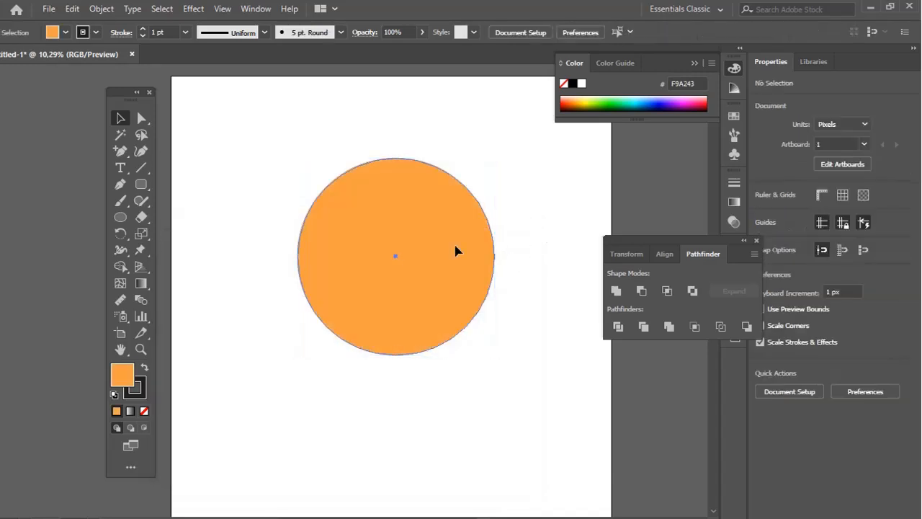
- Create a much smaller concentric copy of the orange circle and exclude the overlap to cut a central hole
click(455, 246)
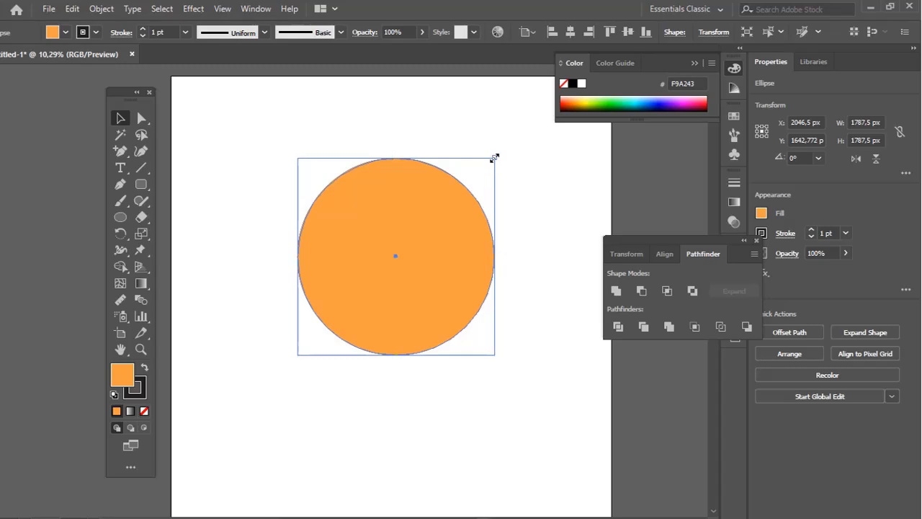
drag(494, 157, 443, 208)
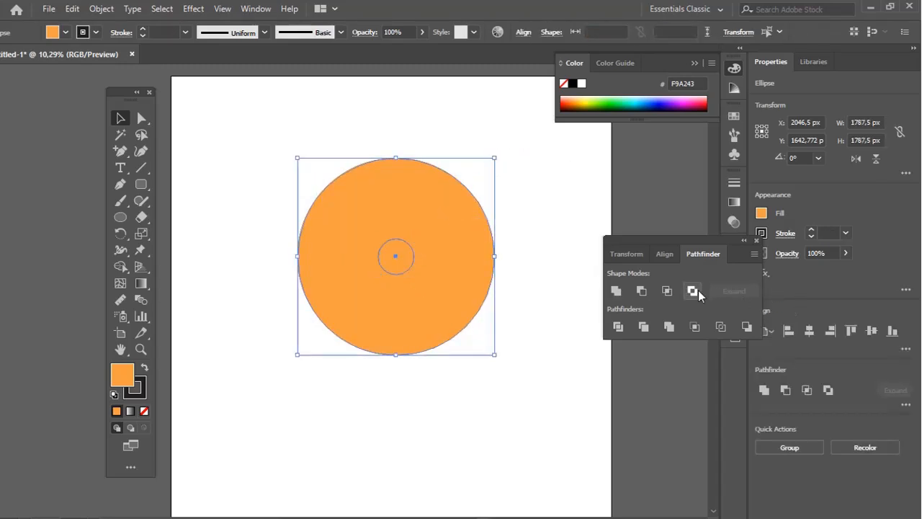
click(692, 291)
click(538, 218)
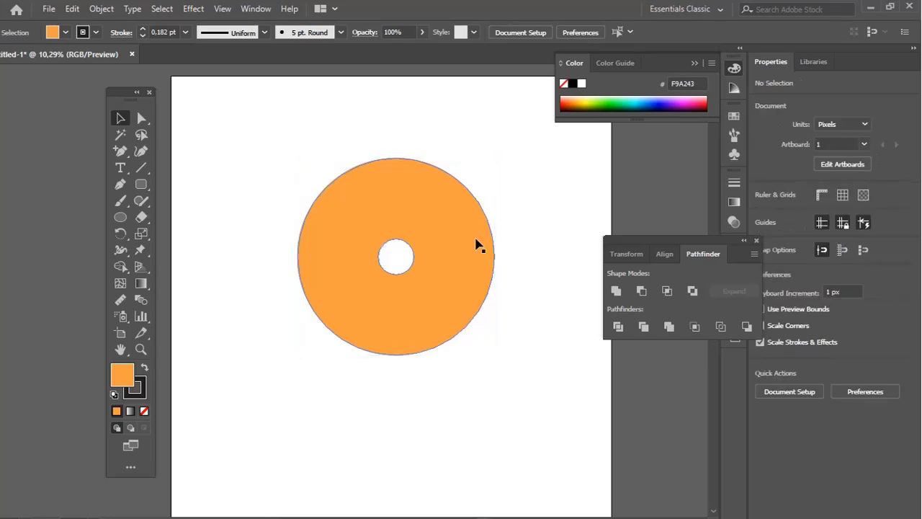
- Offset the path of the orange ring by -50 px with Miter joins and a miter limit of 4
click(476, 245)
click(110, 11)
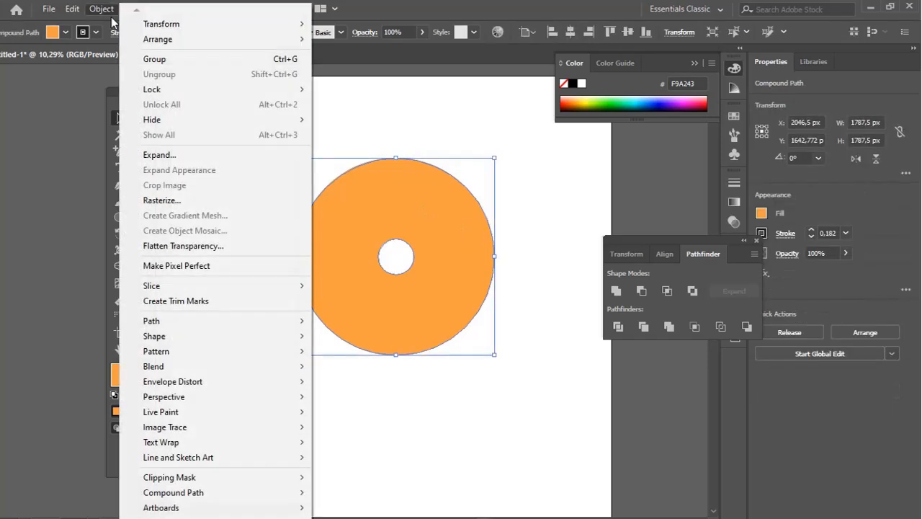
mouse_move(185, 316)
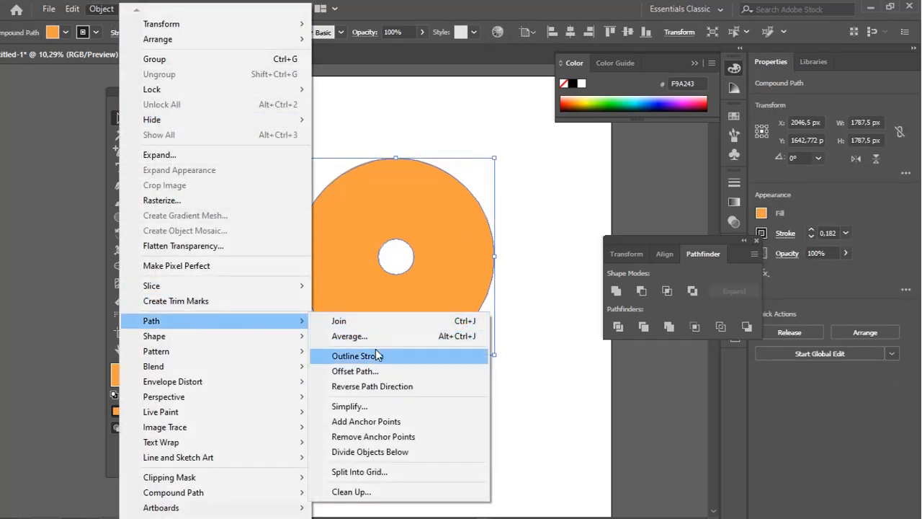
click(375, 371)
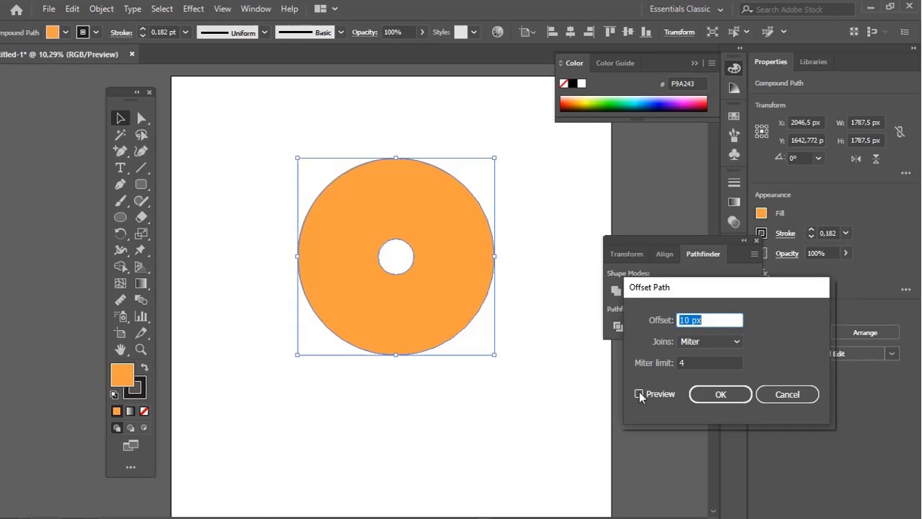
click(639, 393)
click(713, 321)
key(BackSpace)
key(BackSpace)
key(BackSpace)
key(BackSpace)
key(BackSpace)
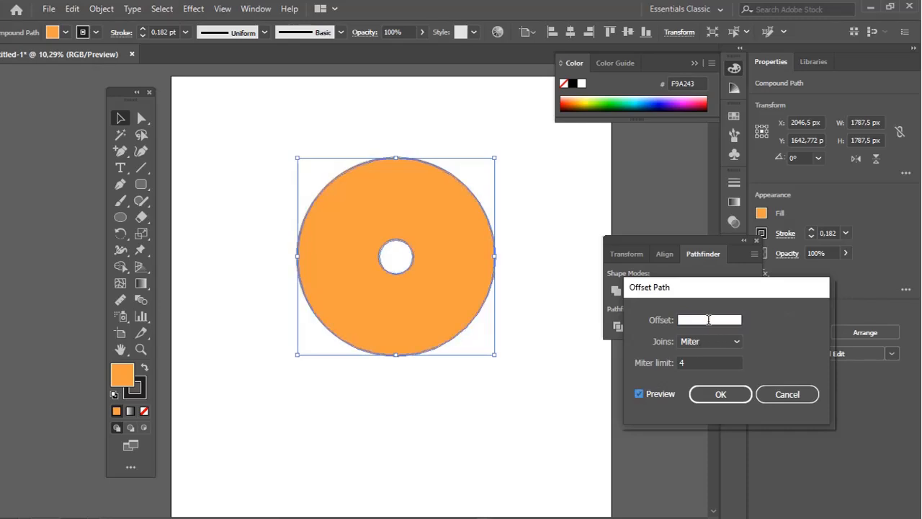
text(-20)
key(Tab)
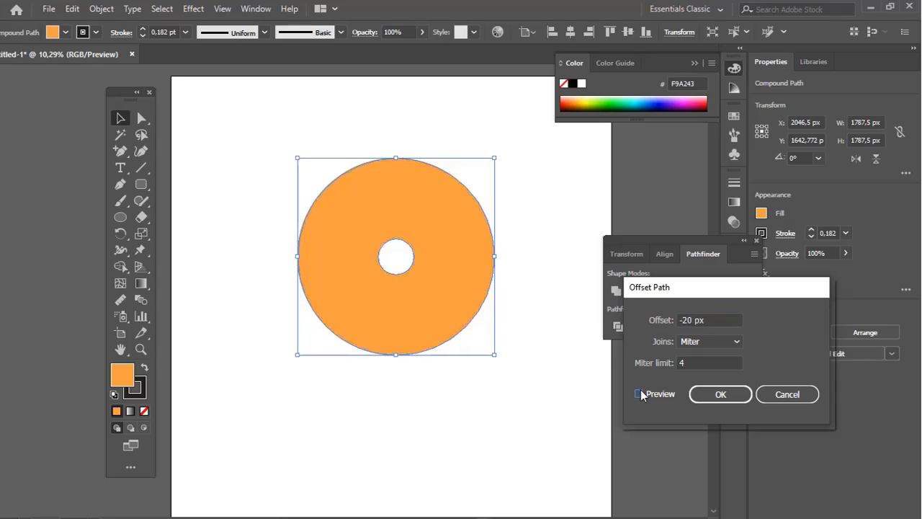
drag(718, 321, 687, 320)
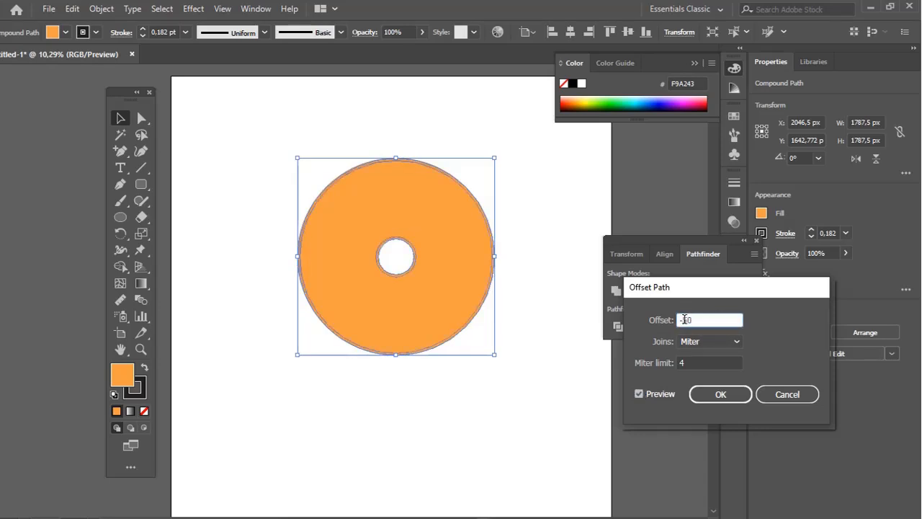
text(50)
key(Tab)
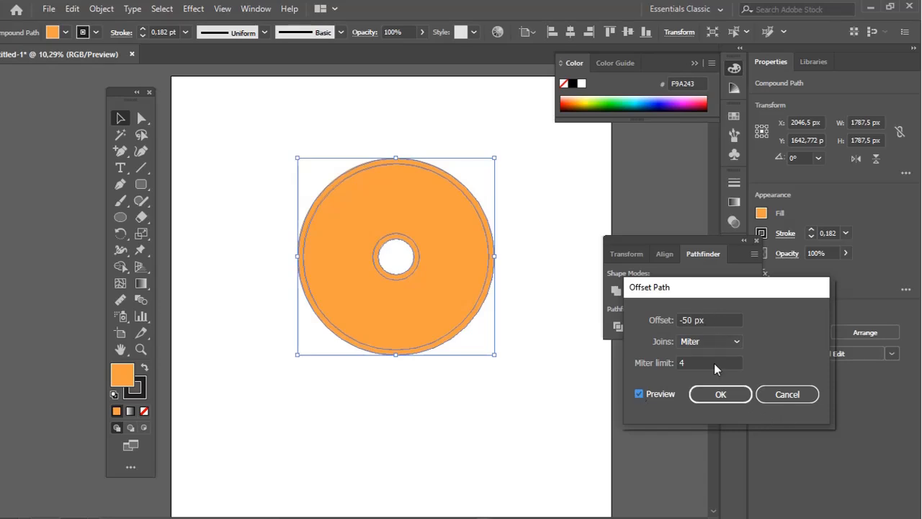
click(720, 394)
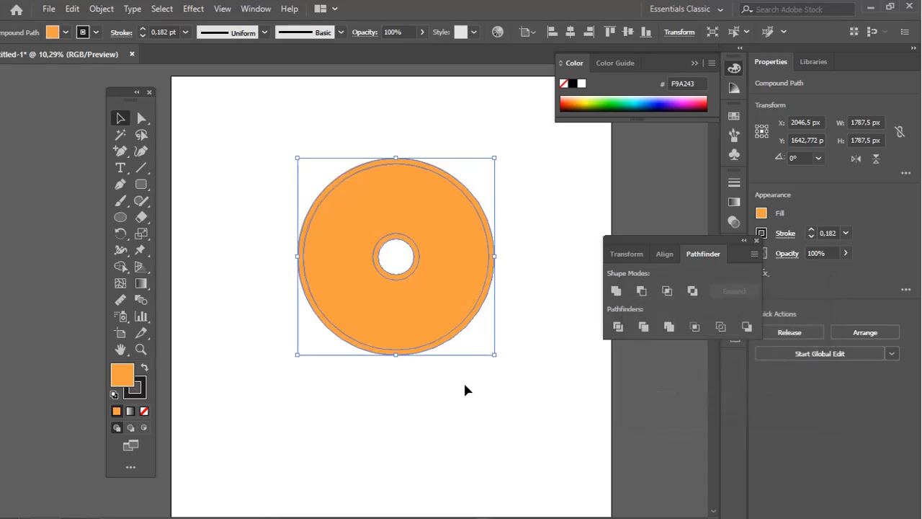
- Fill the inset ring with dark brown 3A1E03 and remove the stroke from both rings
double_click(124, 373)
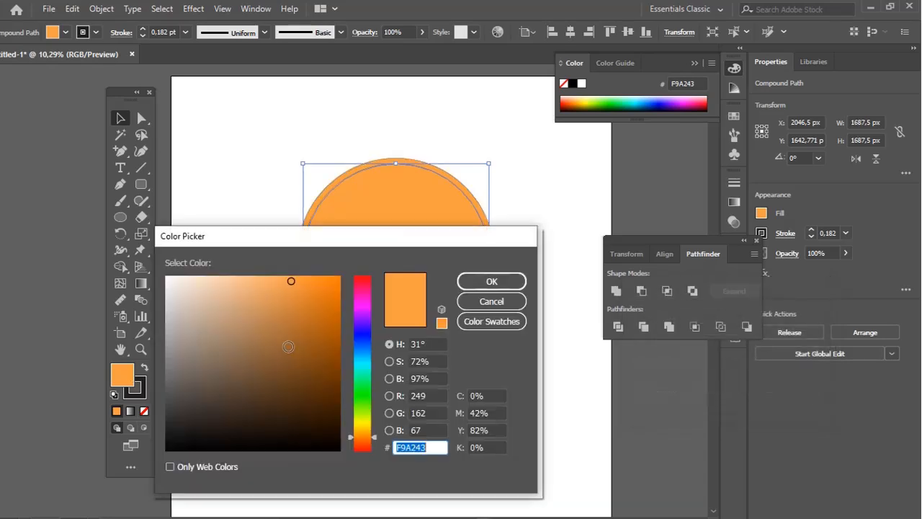
click(333, 409)
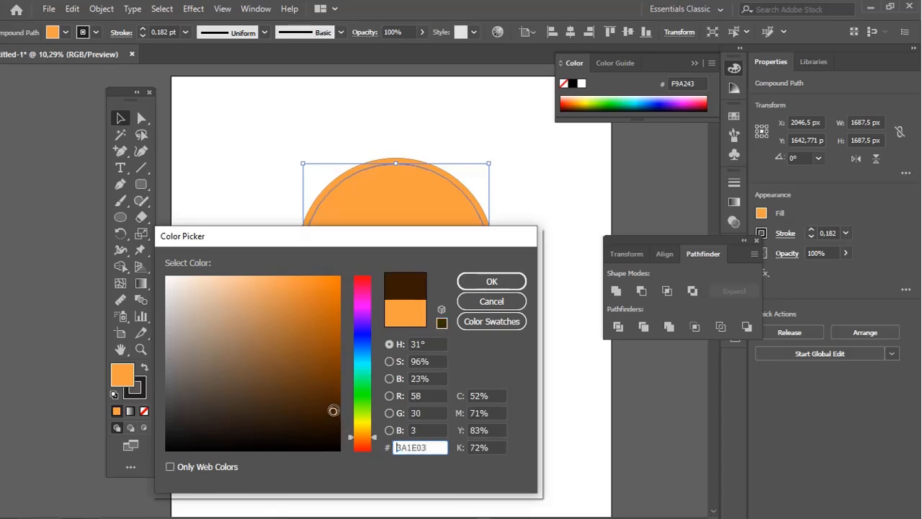
click(489, 282)
click(545, 196)
mouse_move(283, 134)
mouse_down()
mouse_move(444, 272)
mouse_move(496, 370)
mouse_up()
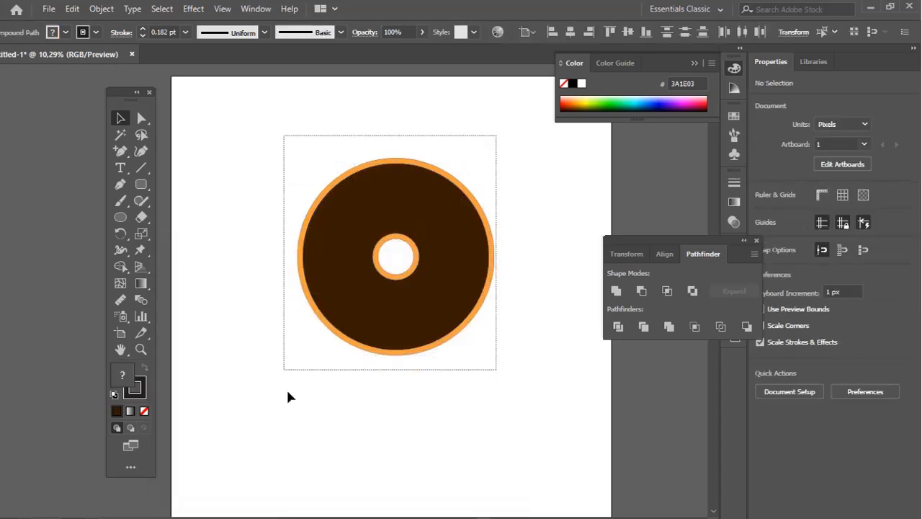
click(343, 416)
- Draw a dark brown rounded rectangle about 183 × 316 px across the lower-left edge of the donut as a glaze drip
key(z)
click(402, 326)
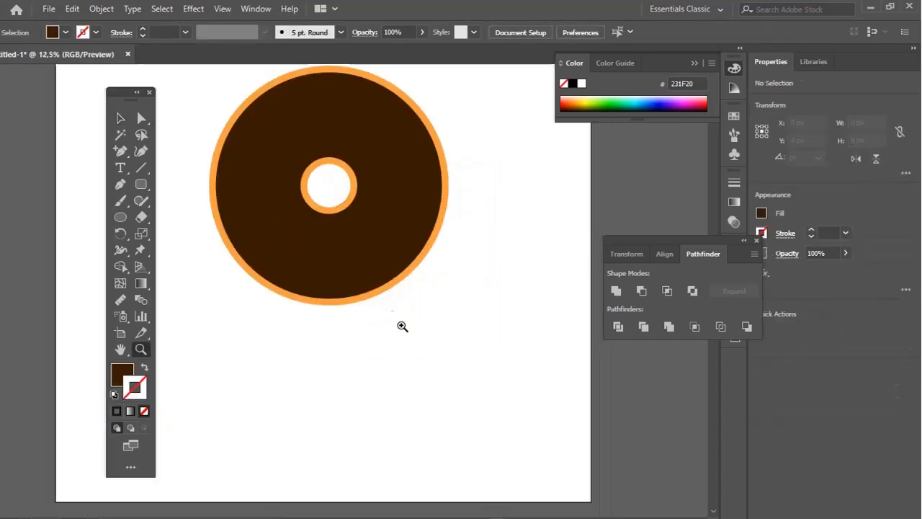
drag(316, 294, 356, 294)
click(311, 317)
click(362, 309)
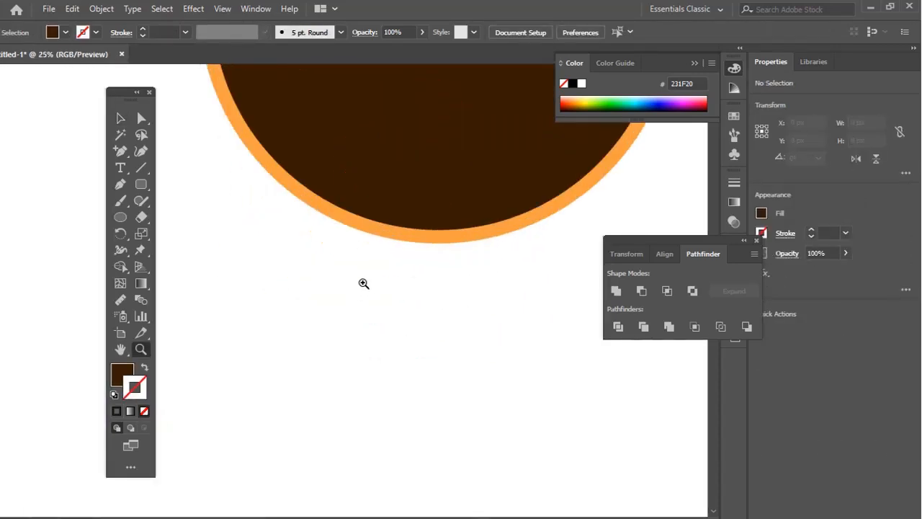
scroll(368, 292, up, 2)
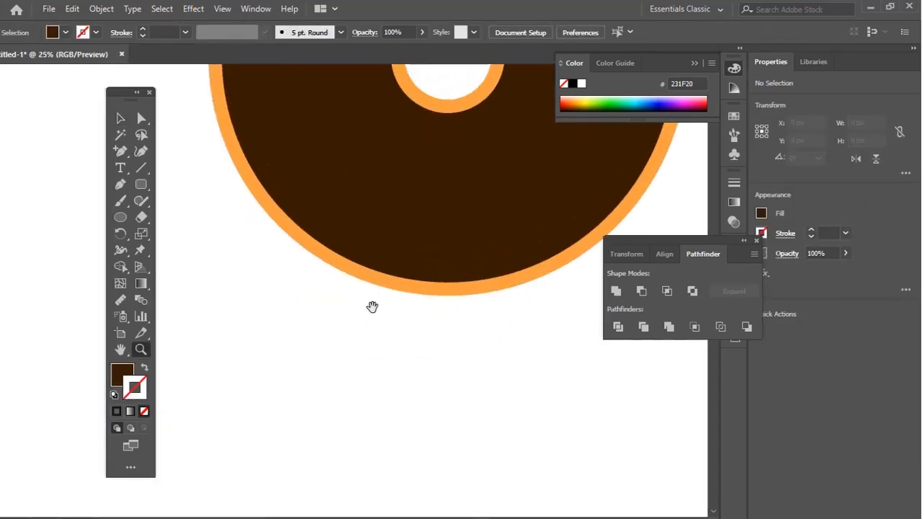
click(141, 184)
mouse_move(289, 278)
mouse_down()
mouse_move(343, 379)
mouse_move(333, 294)
mouse_up()
- Fully round the drip's lower end and place a copy of it further down to its right
key(a)
drag(307, 322, 329, 288)
click(337, 368)
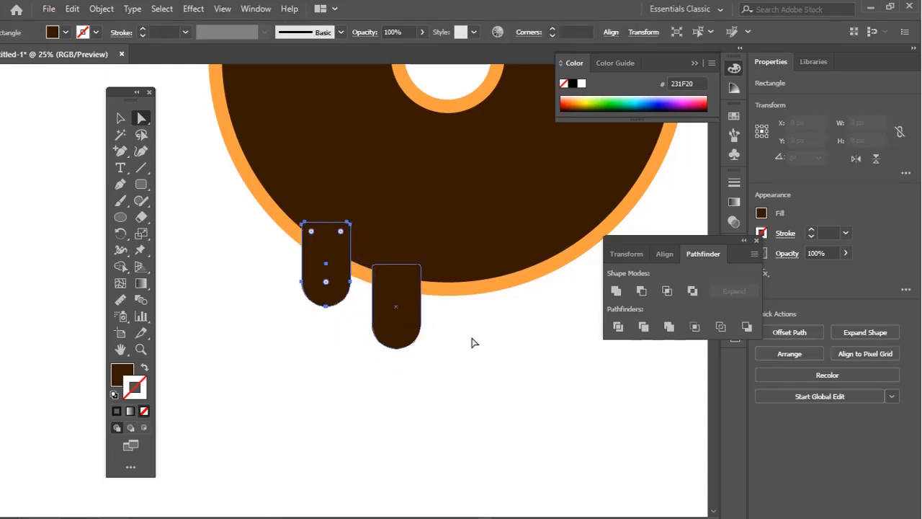
- Unite both drips with the dark brown glaze ring into one shape
drag(474, 324, 436, 370)
key(z)
alt+click(437, 367)
drag(425, 288, 478, 381)
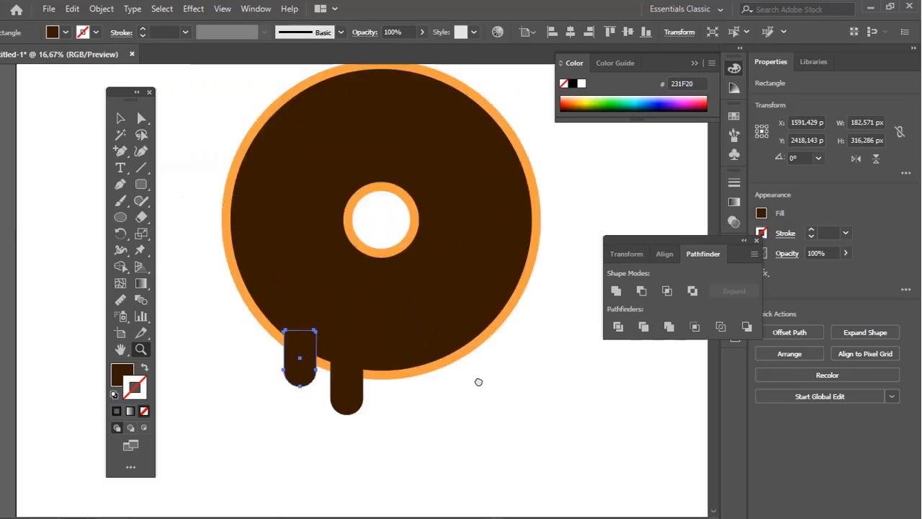
ctrl+click(475, 404)
key(a)
click(351, 397)
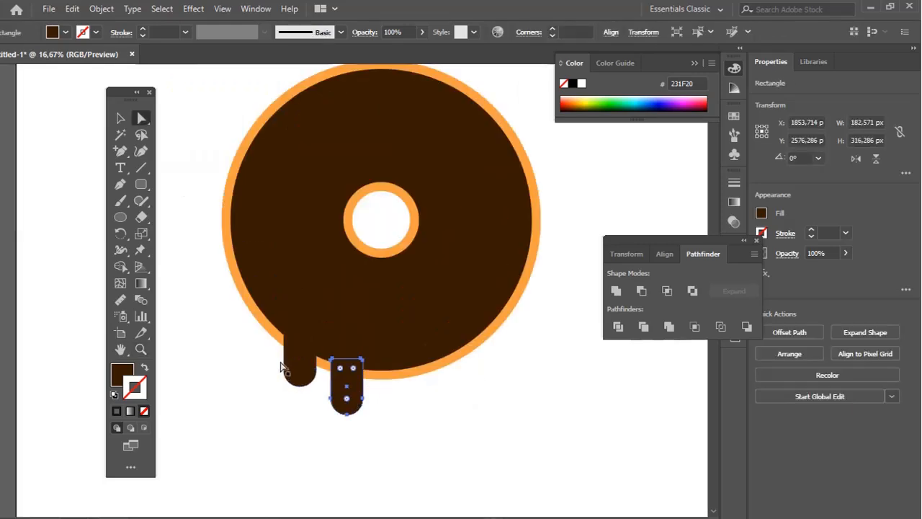
shift+click(408, 324)
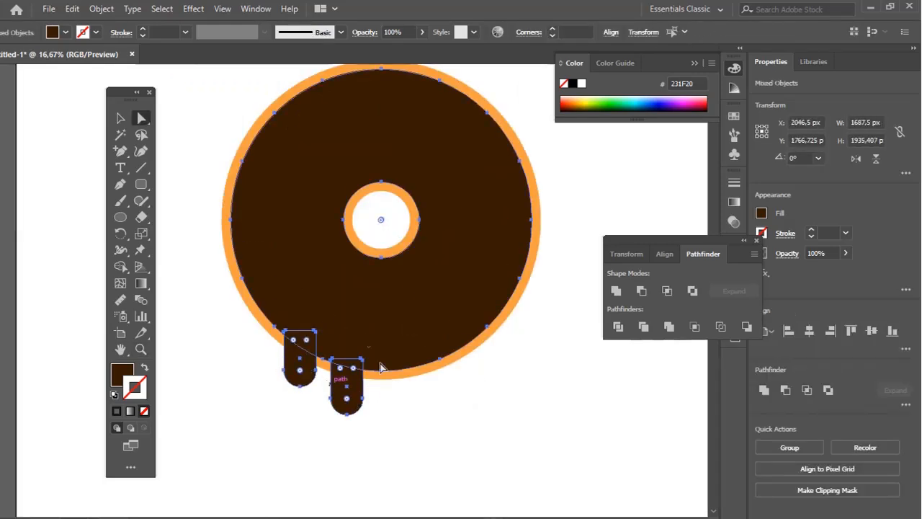
click(615, 290)
click(529, 361)
- Draw a horizontal rounded rectangle about 131 × 31 px on the glaze above the donut hole as a sprinkle
drag(438, 294, 444, 314)
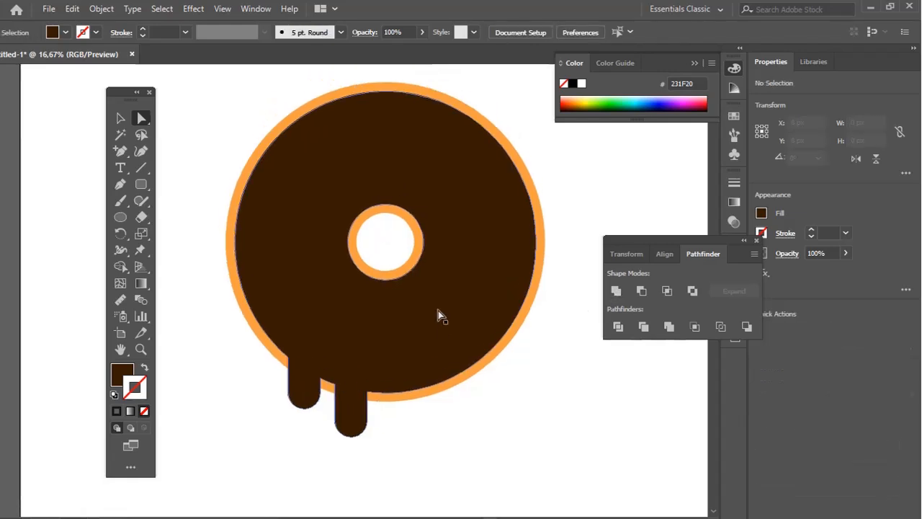
key(z)
click(430, 303)
drag(304, 258, 421, 336)
click(141, 185)
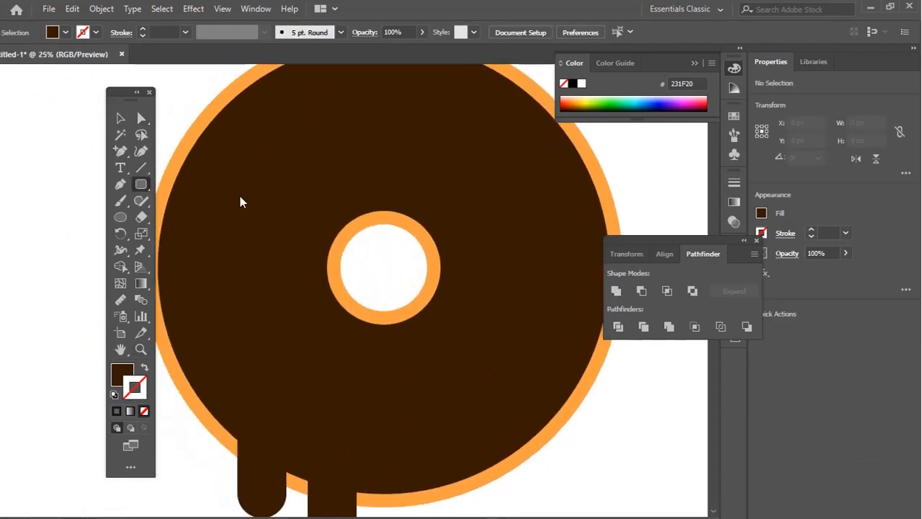
drag(345, 136, 326, 195)
drag(337, 159, 375, 158)
key(ctrl+z)
- Fill the sprinkle with pink F9068C
double_click(122, 373)
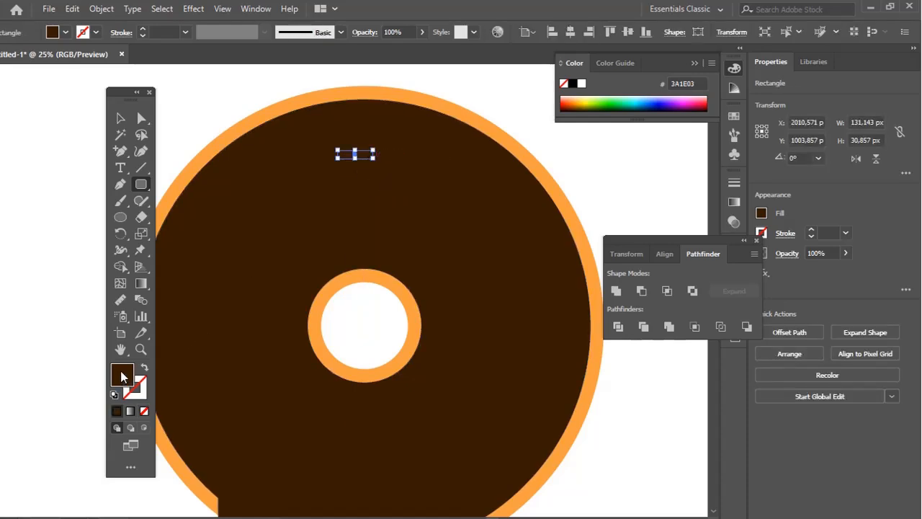
click(362, 300)
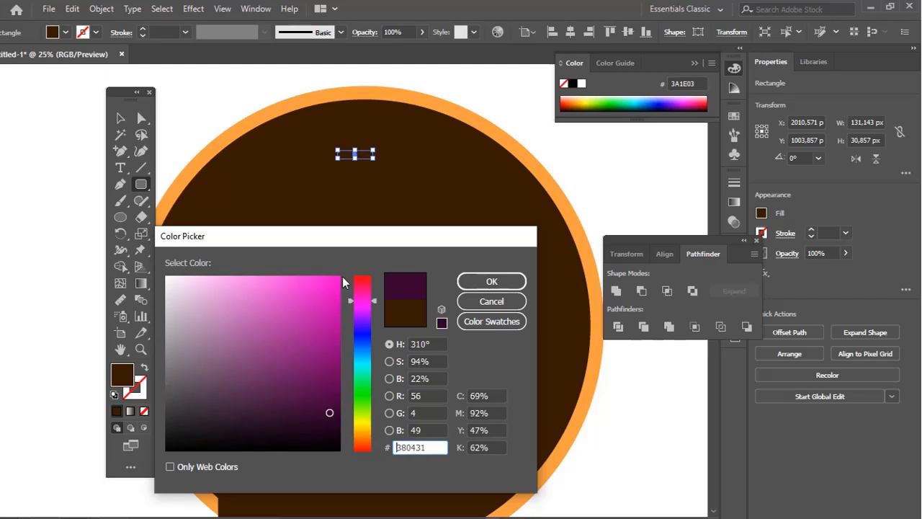
click(337, 278)
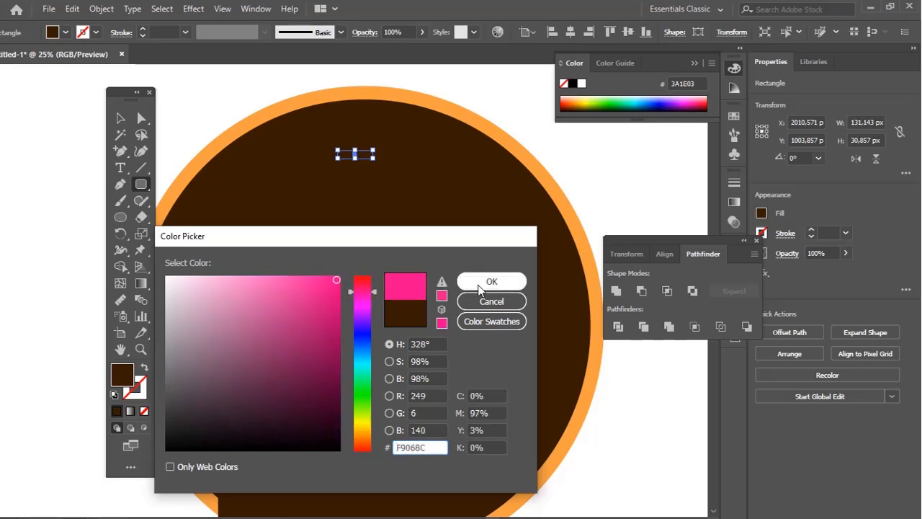
click(491, 281)
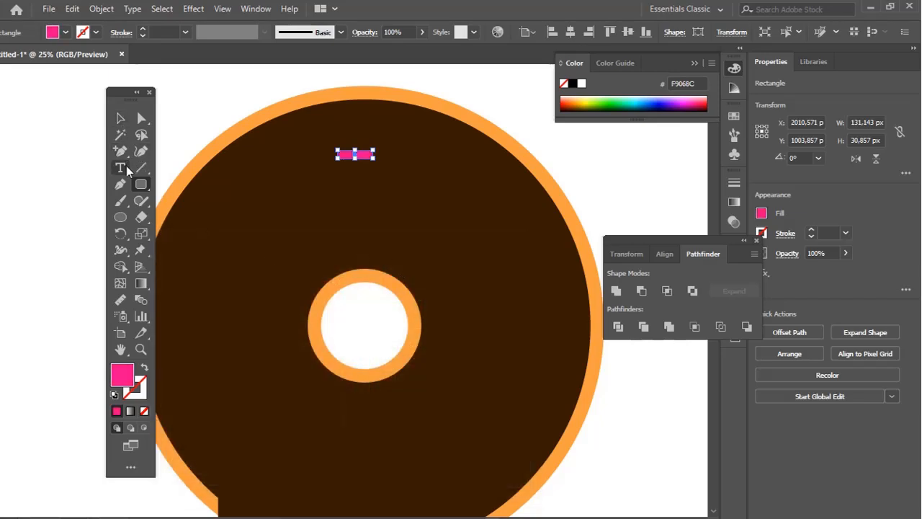
- Fully round the pink sprinkle's ends and rotate it to about 52.5°
click(124, 119)
key(z)
drag(334, 131, 387, 185)
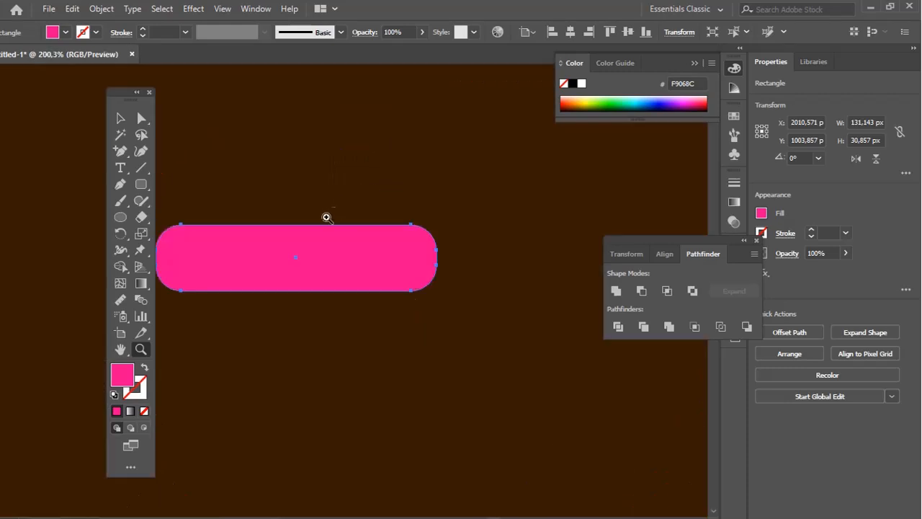
key(a)
drag(186, 255, 373, 259)
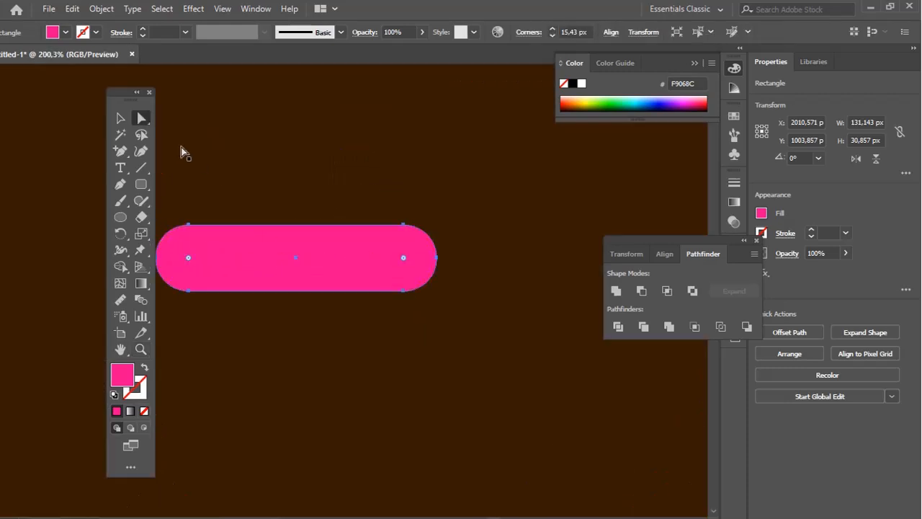
click(120, 120)
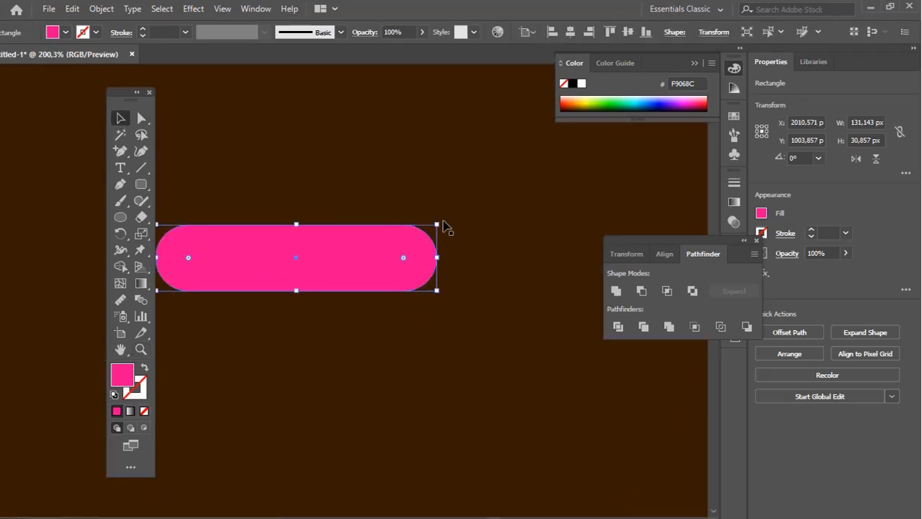
drag(438, 221, 356, 128)
- Place a copy of the pink sprinkle on the glaze below and right of the first, rotated to about 296°
key(z)
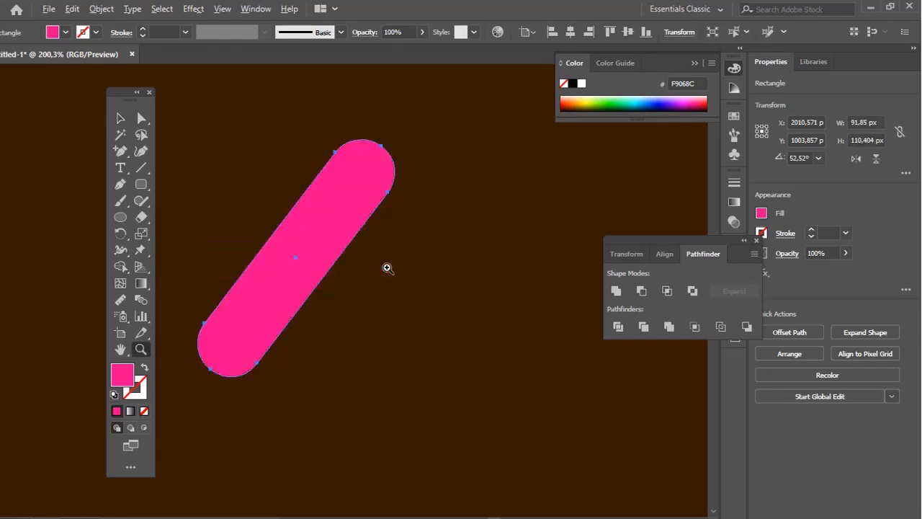
alt+click(387, 267)
alt+click(387, 268)
alt+click(387, 268)
alt+click(393, 272)
alt+click(402, 293)
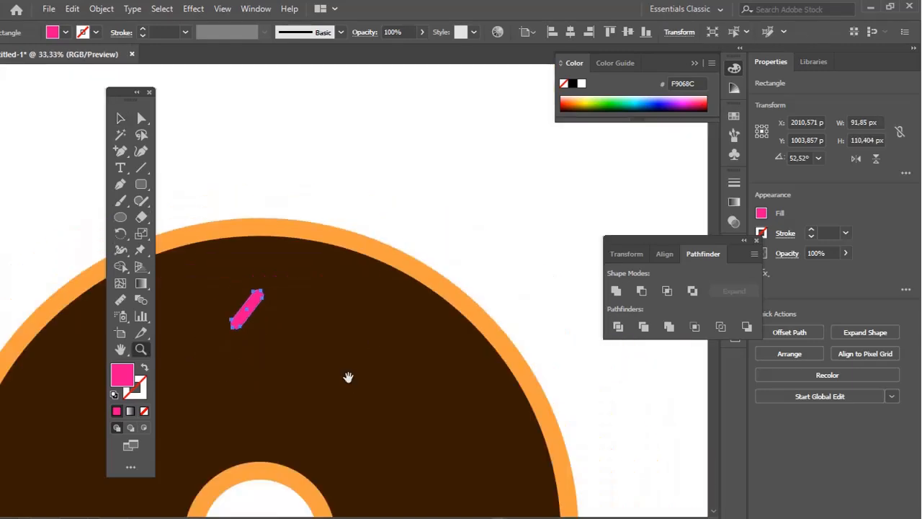
drag(348, 376, 488, 252)
key(v)
drag(391, 191, 434, 289)
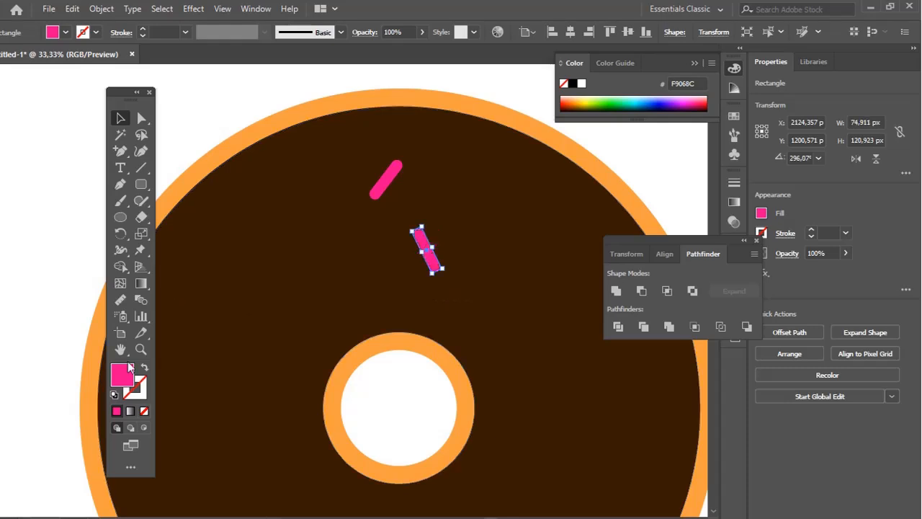
- Fill the lower sprinkle copy with green 69F40F
double_click(122, 375)
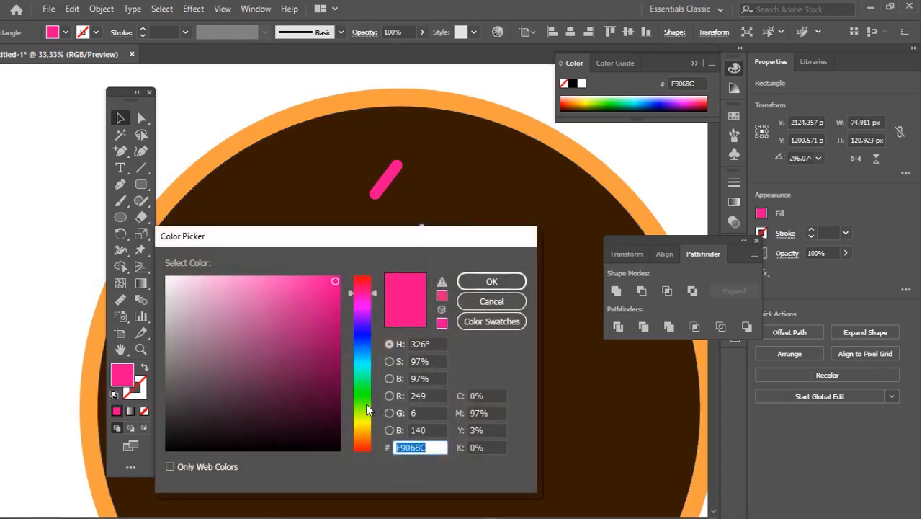
click(367, 406)
click(331, 281)
click(490, 281)
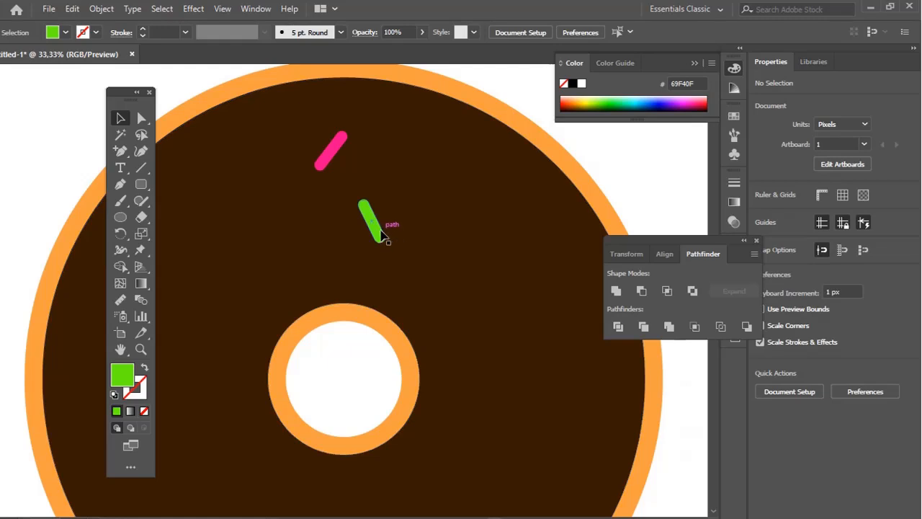
- Place a copy of the green sprinkle on the glaze to its right, rotated to about 26°
drag(381, 235, 516, 238)
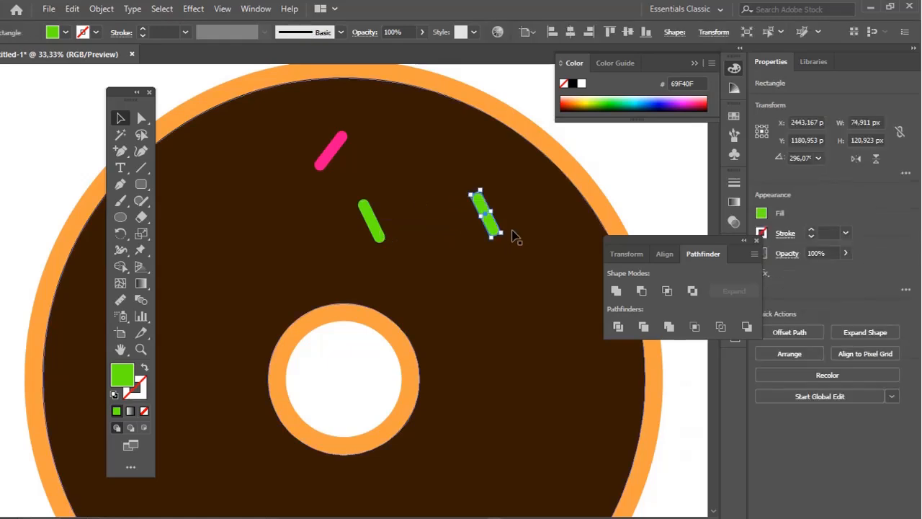
drag(487, 188, 501, 202)
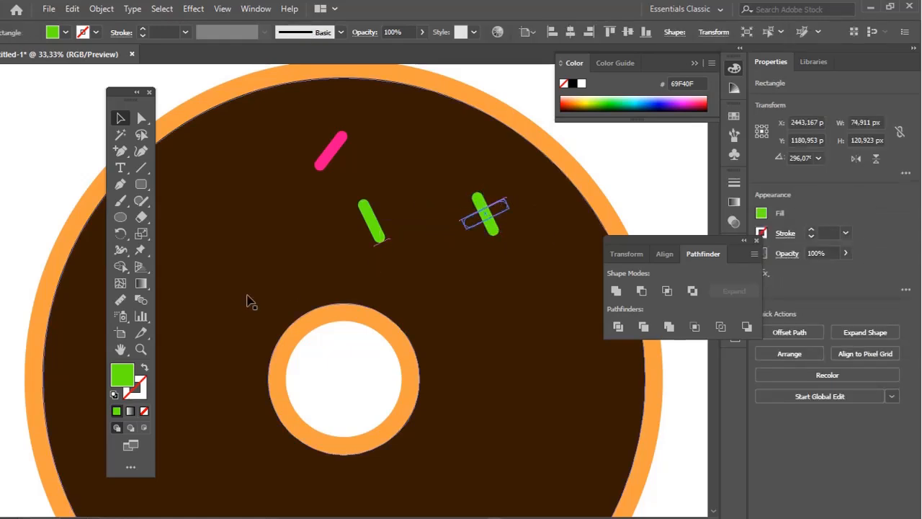
drag(246, 301, 247, 301)
- Fill the new sprinkle copy with yellow F9E206
double_click(123, 378)
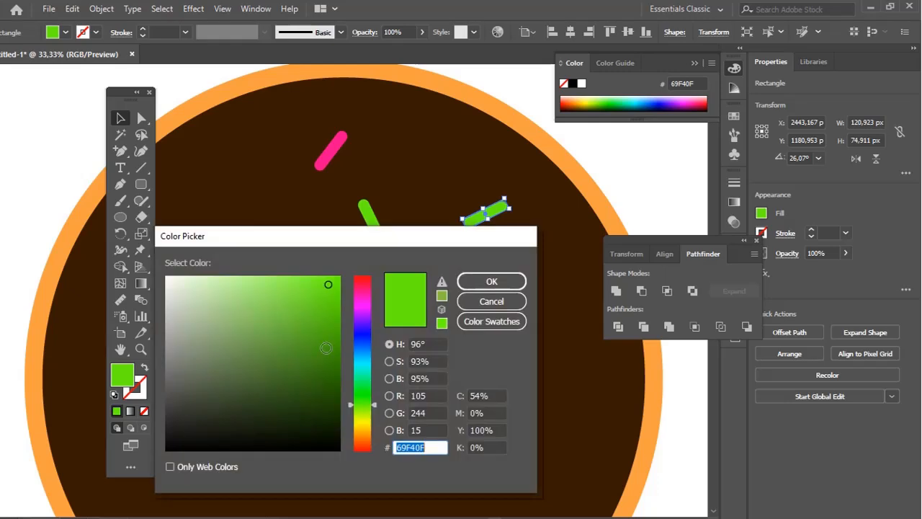
click(360, 425)
click(491, 281)
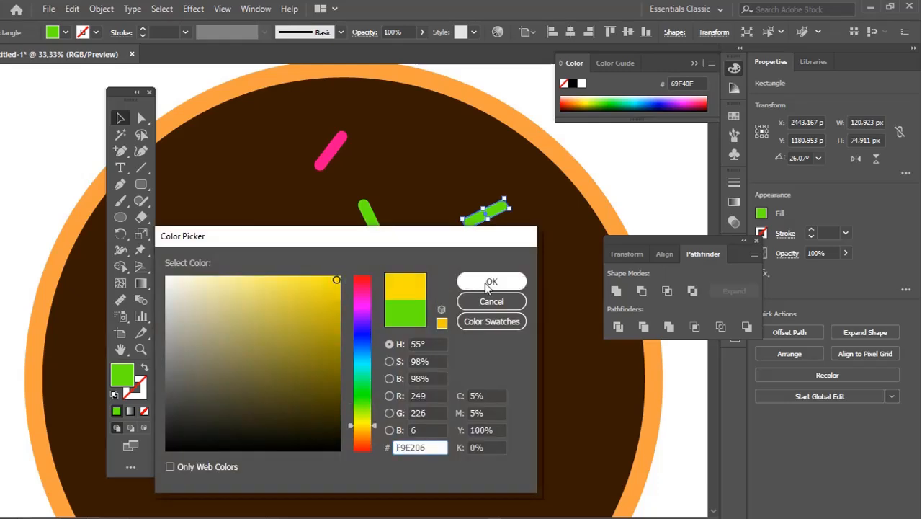
- Nudge the green sprinkle slightly right and up, between the pink and yellow ones
key(z)
alt+click(396, 301)
alt+click(396, 301)
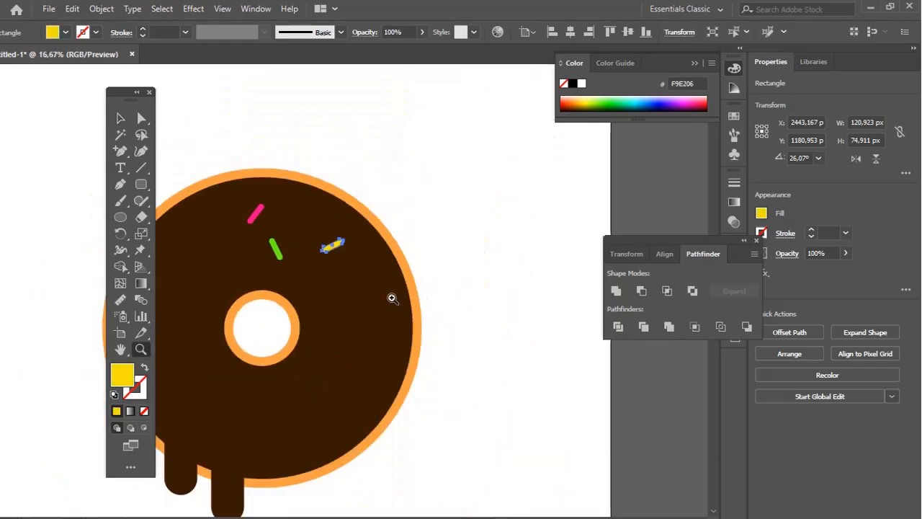
drag(391, 298, 461, 255)
key(v)
click(346, 244)
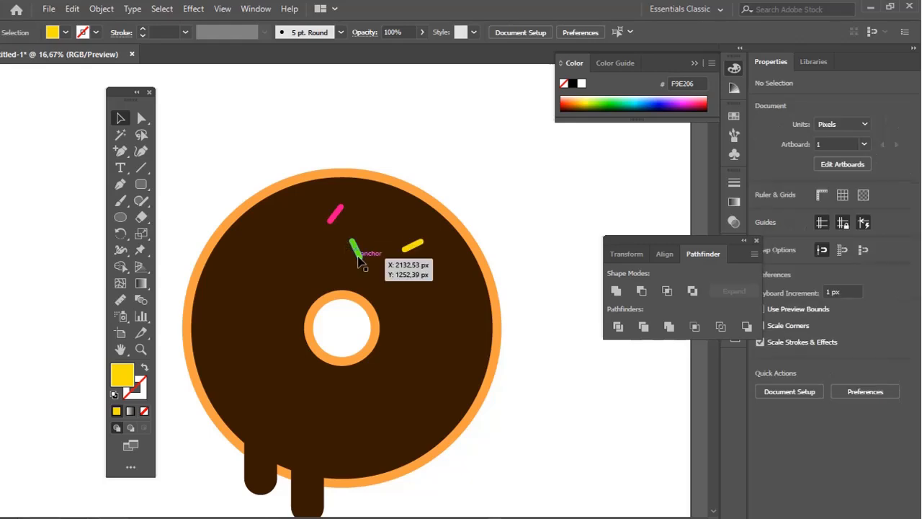
drag(356, 257, 364, 254)
- Group the pink, green and yellow sprinkles and place a copy of the group, rotated clockwise, right of the donut hole
drag(297, 135, 435, 275)
drag(510, 249, 447, 285)
key(ctrl+g)
drag(362, 247, 435, 324)
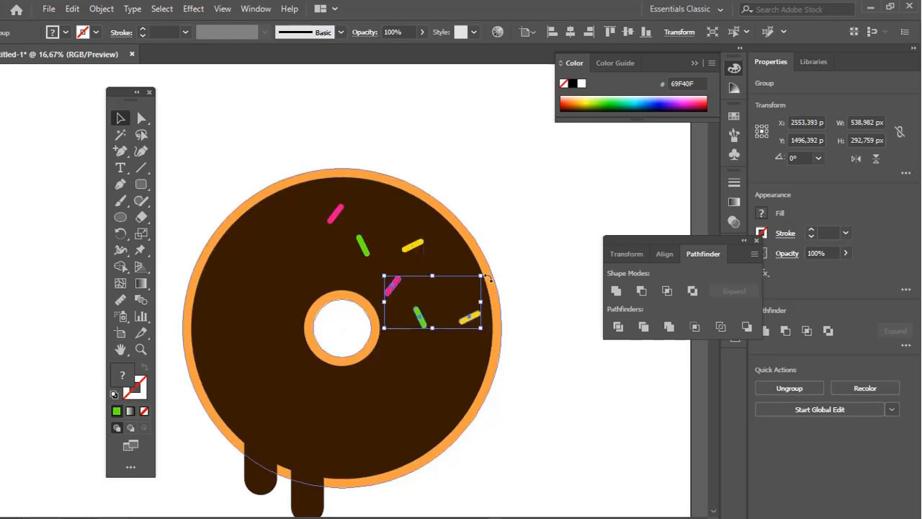
mouse_move(493, 276)
mouse_down()
mouse_move(513, 311)
mouse_move(381, 344)
mouse_move(376, 258)
mouse_move(377, 289)
mouse_move(406, 310)
mouse_move(476, 283)
mouse_move(453, 318)
mouse_move(418, 312)
mouse_move(418, 321)
mouse_move(483, 283)
mouse_up()
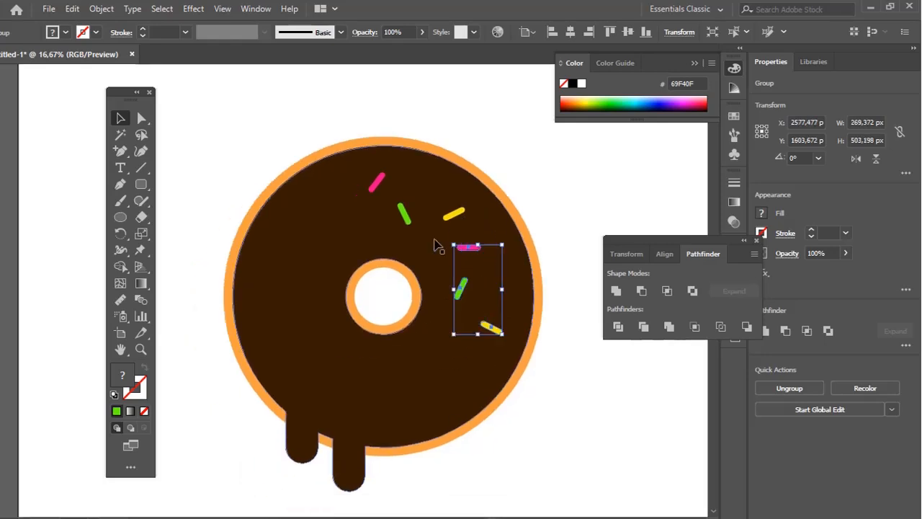
- Place rotated copies of both sprinkle groups across the glaze below the hole and along its left side
shift+click(449, 217)
drag(501, 173, 469, 421)
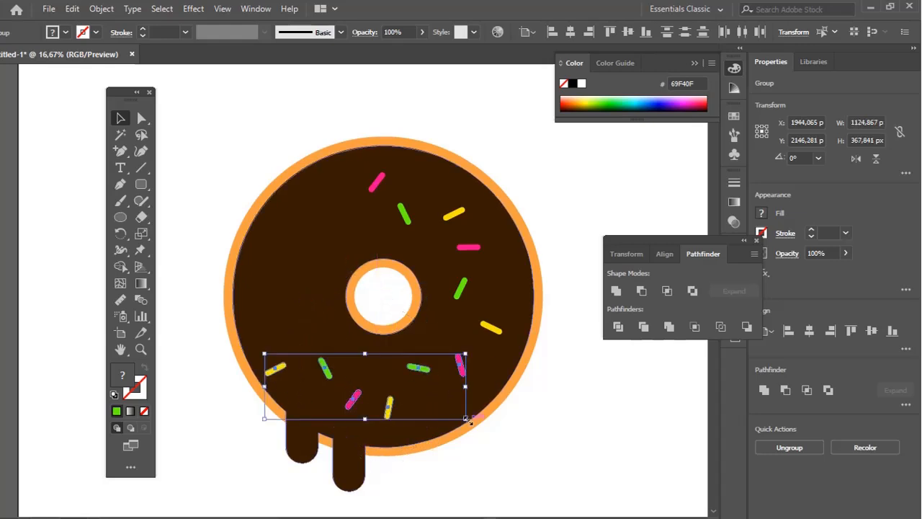
drag(463, 367, 469, 359)
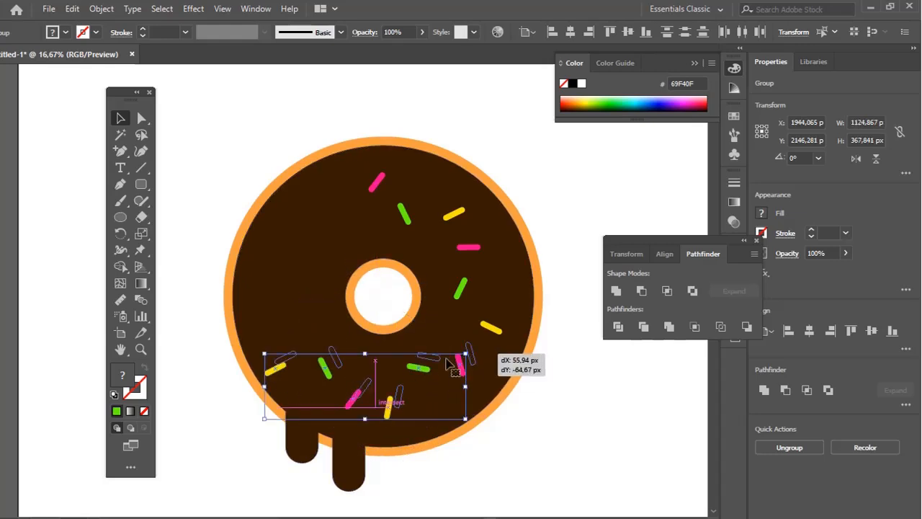
drag(290, 356, 275, 252)
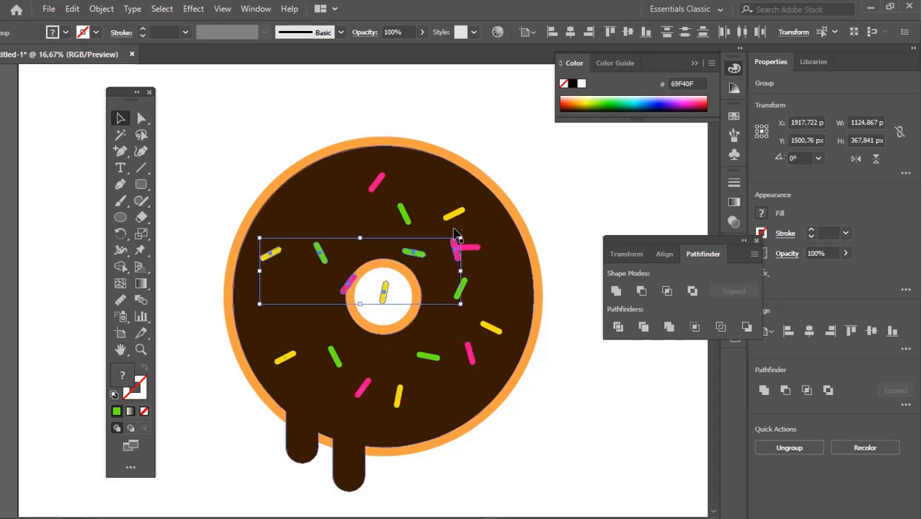
drag(465, 230, 307, 232)
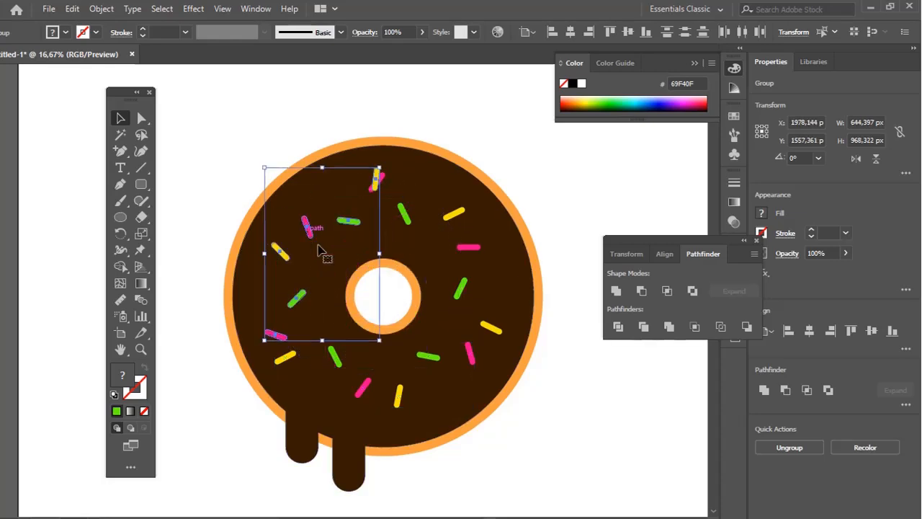
- Shift the lower-left and left sprinkle groups outward, and rotate the upper-left group clear of the topmost pink sprinkle
click(401, 397)
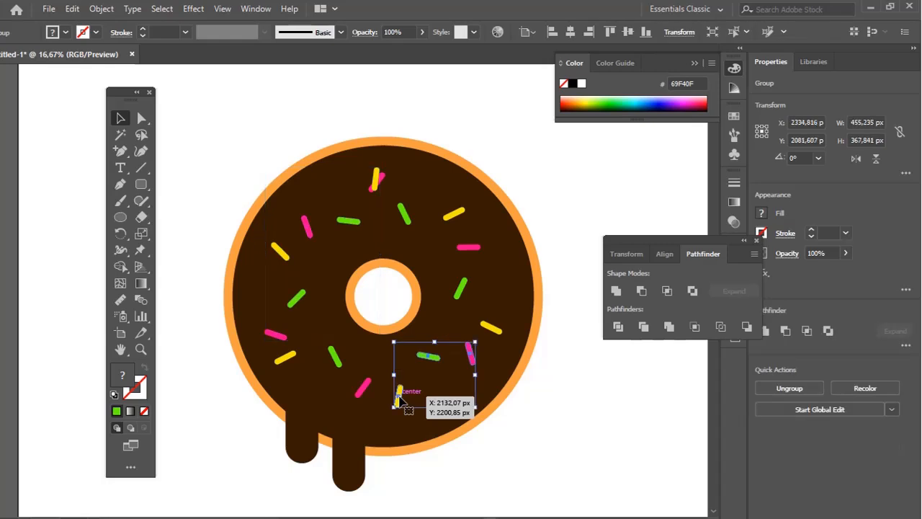
drag(362, 387, 368, 399)
mouse_move(297, 298)
mouse_down()
mouse_move(278, 308)
mouse_move(288, 296)
mouse_up()
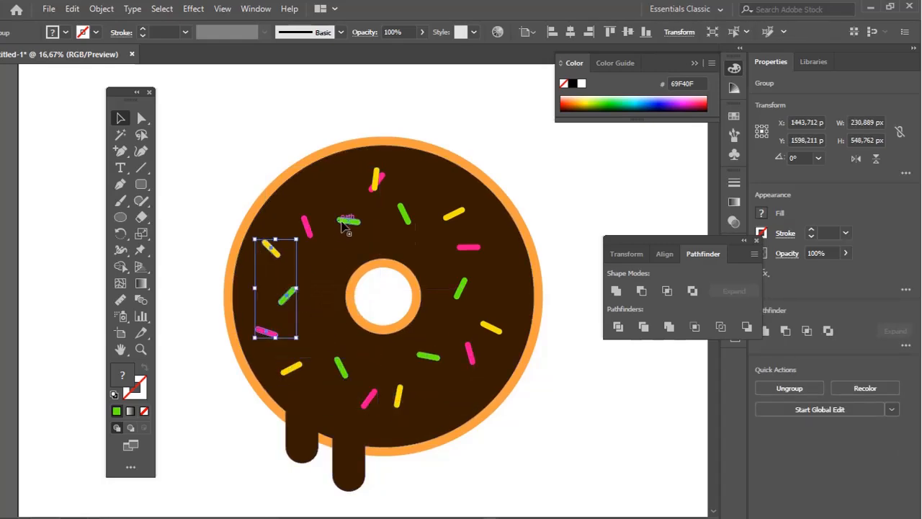
click(348, 221)
drag(384, 169, 378, 249)
click(552, 171)
- Nudge the top sprinkle group slightly up and right, and shift the two groups below the hole to the right
drag(469, 248, 483, 250)
key(ctrl+z)
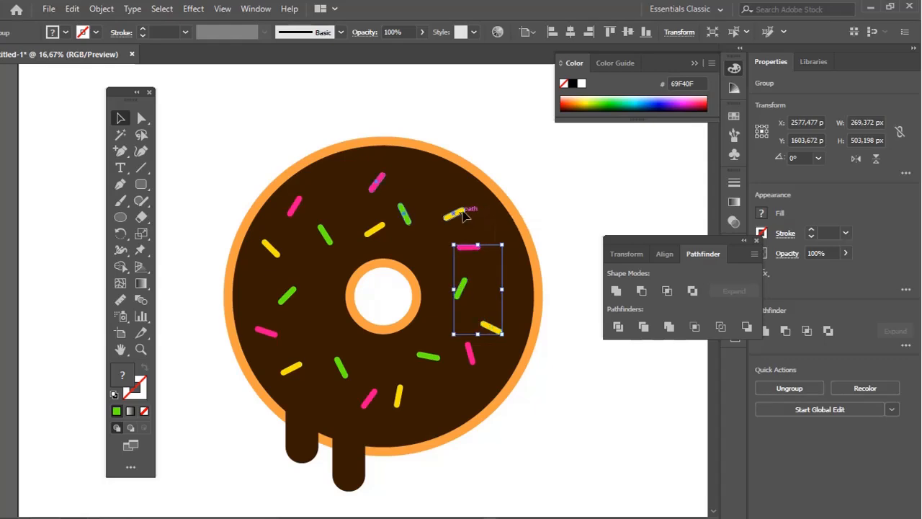
drag(465, 216, 471, 209)
click(551, 231)
drag(516, 234, 516, 213)
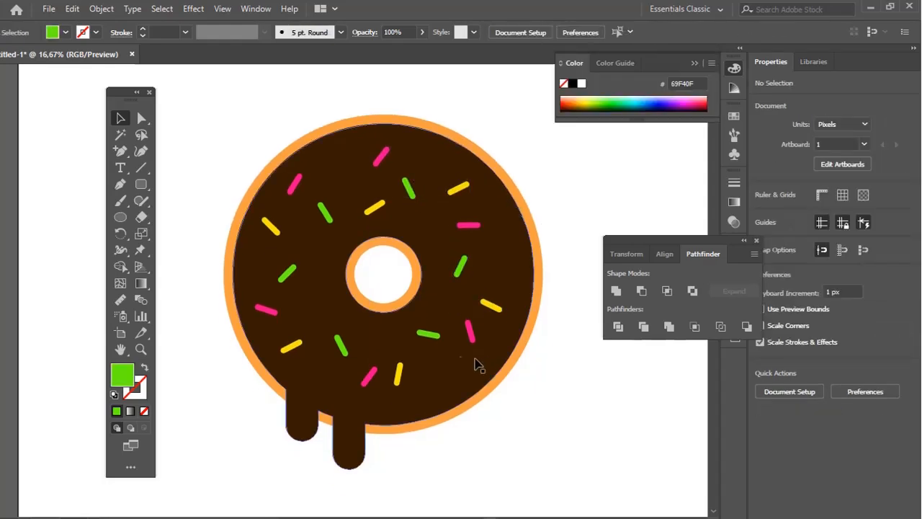
drag(399, 374, 379, 388)
click(552, 400)
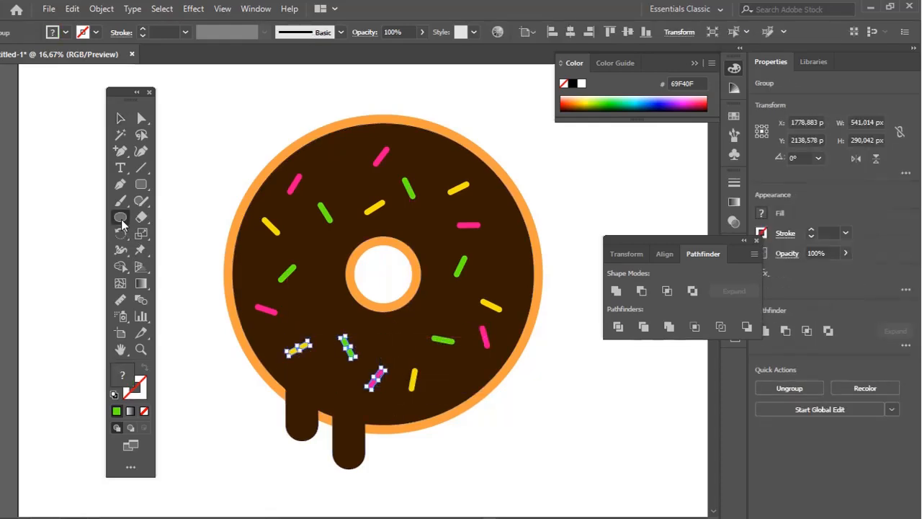
- Draw a circle about 50 px wide near the glaze's upper-right edge and fill it with off-white F3F4F2
drag(489, 207, 497, 216)
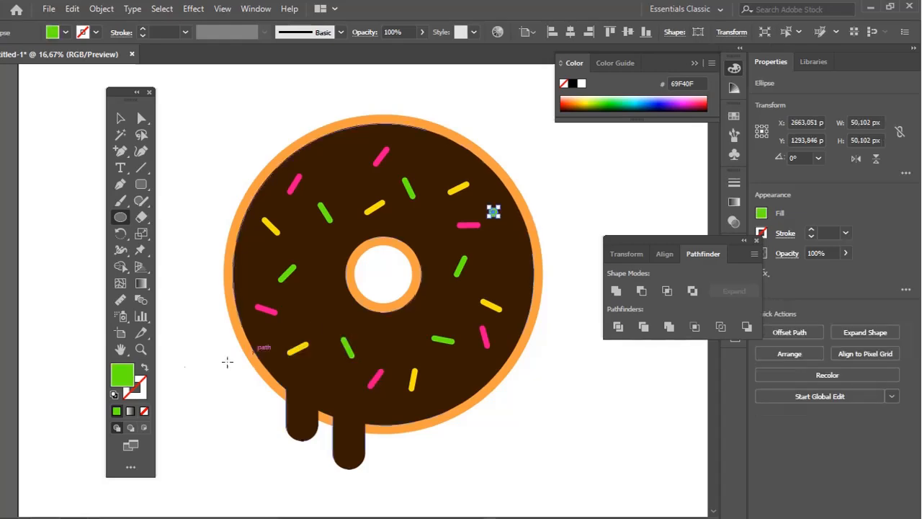
double_click(116, 384)
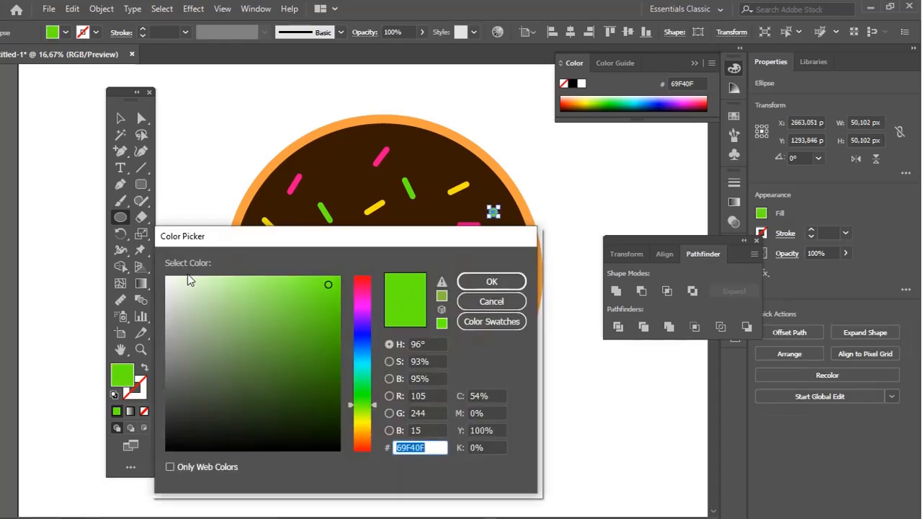
text(F3F4F2)
click(491, 280)
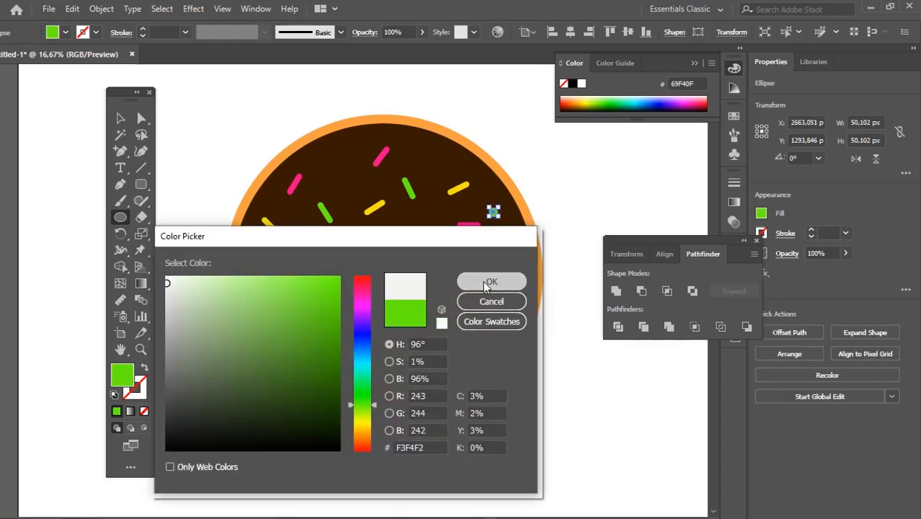
key(ctrl+shift+a)
key(v)
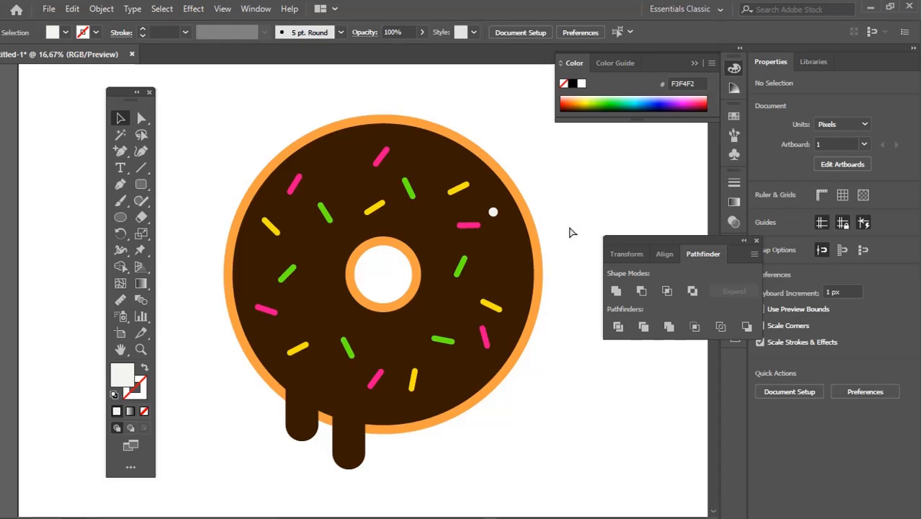
- Scatter copies of the off-white dot over the glaze in the gaps between the sprinkles
drag(493, 212, 474, 242)
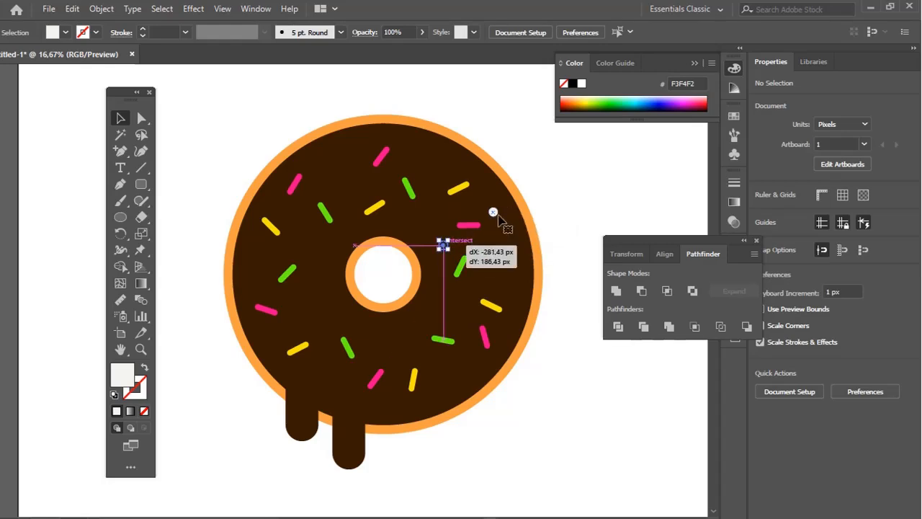
drag(494, 213, 457, 374)
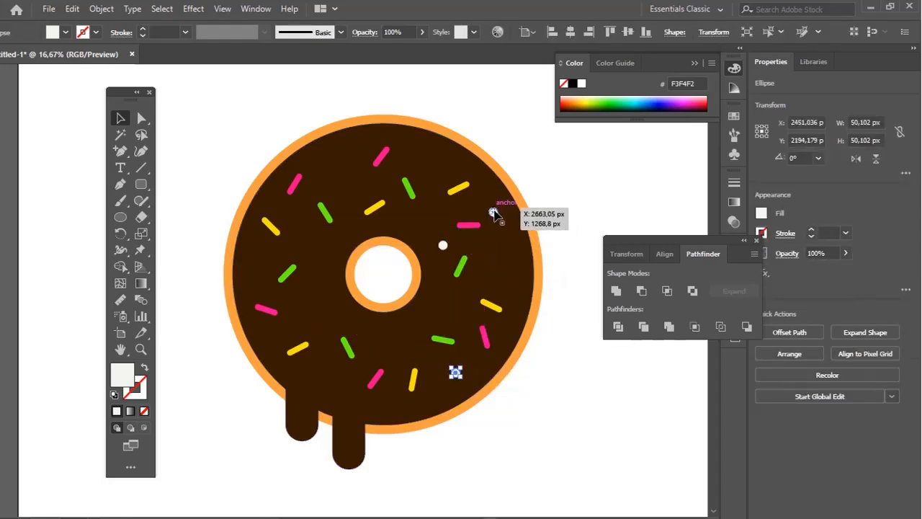
drag(494, 213, 396, 331)
drag(443, 245, 340, 173)
drag(494, 214, 507, 268)
drag(507, 268, 326, 378)
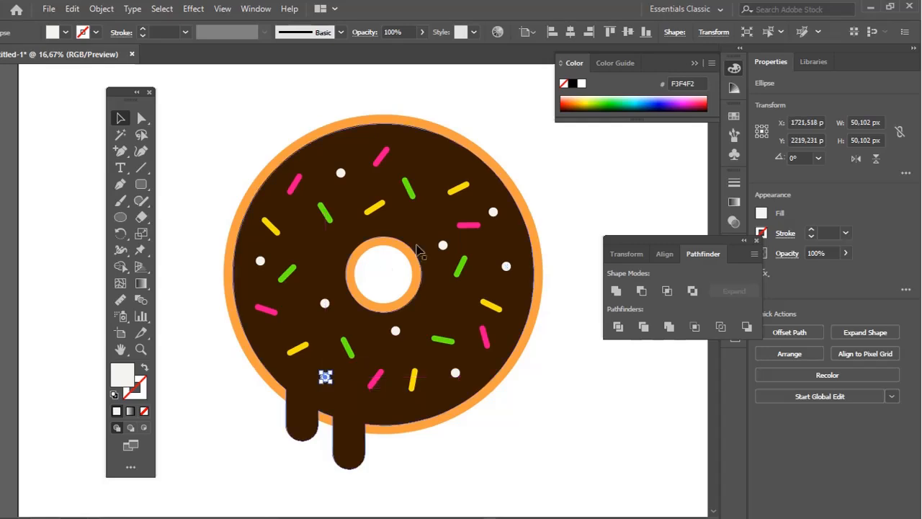
drag(325, 303, 426, 160)
drag(341, 173, 404, 221)
- Group all parts of the donut and move the group horizontally onto the artboard's left edge
key(z)
alt+click(439, 262)
alt+click(438, 262)
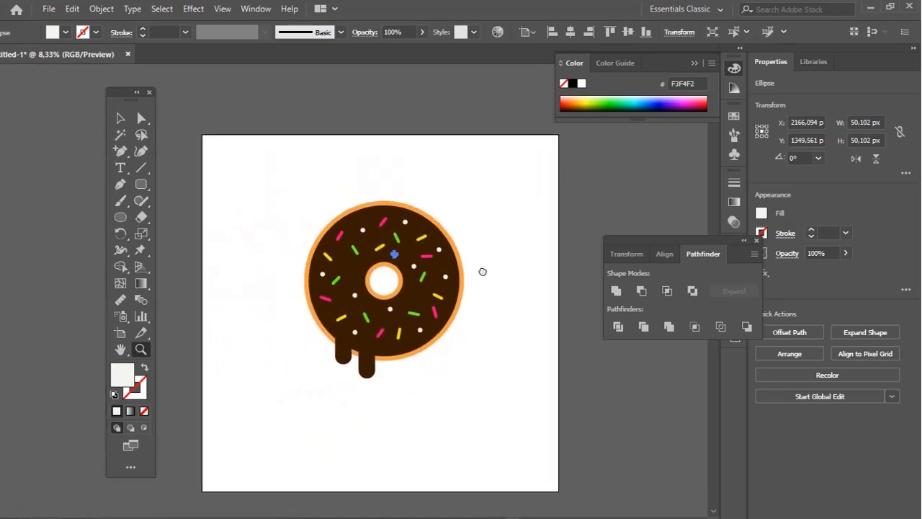
key(v)
drag(278, 185, 484, 395)
key(ctrl+g)
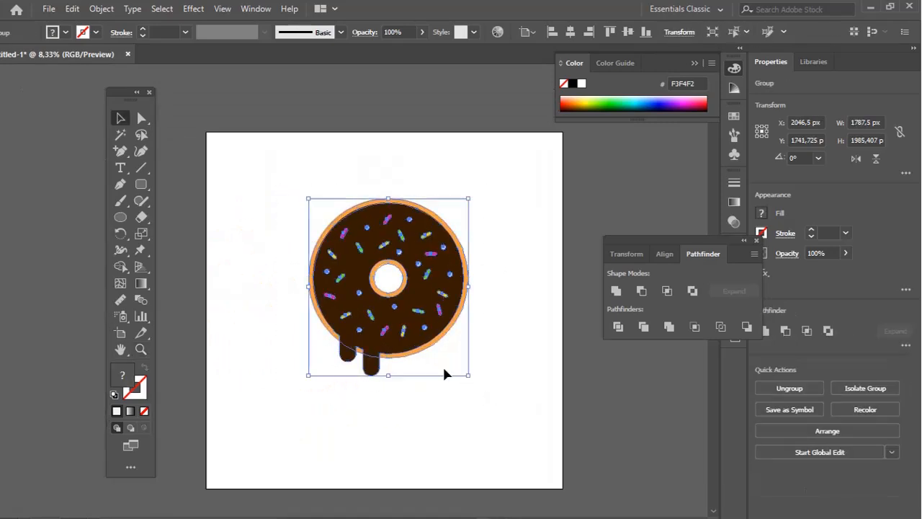
drag(449, 365, 521, 415)
drag(501, 345, 323, 347)
- Draw a 1000 × 1000 px square on the empty artboard to the right of the donut
key(z)
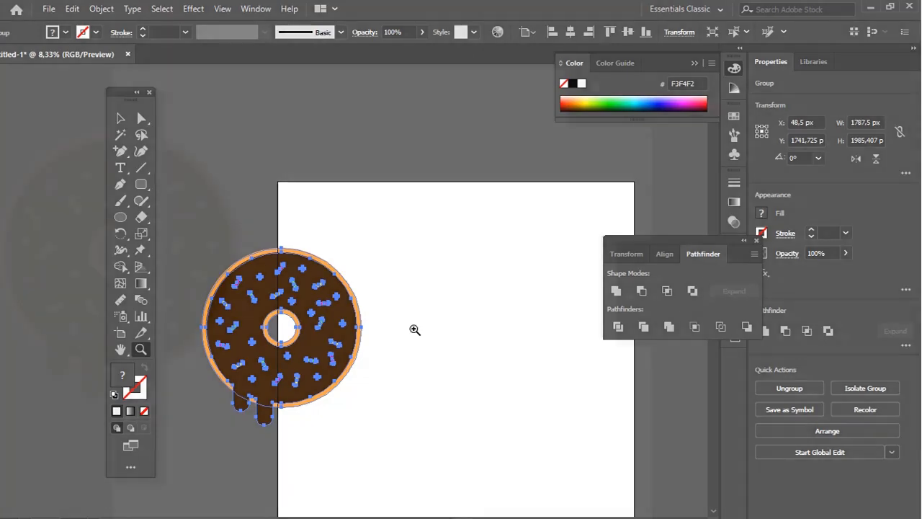
click(342, 210)
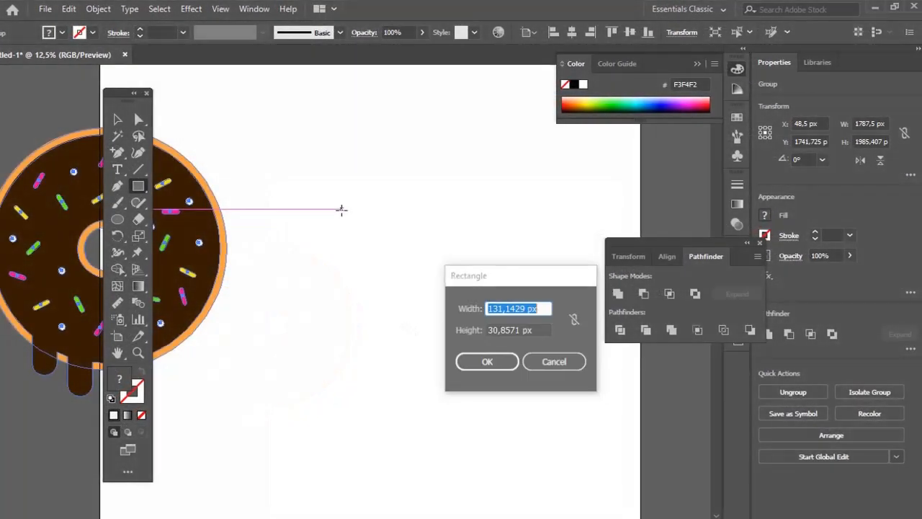
text(1000)
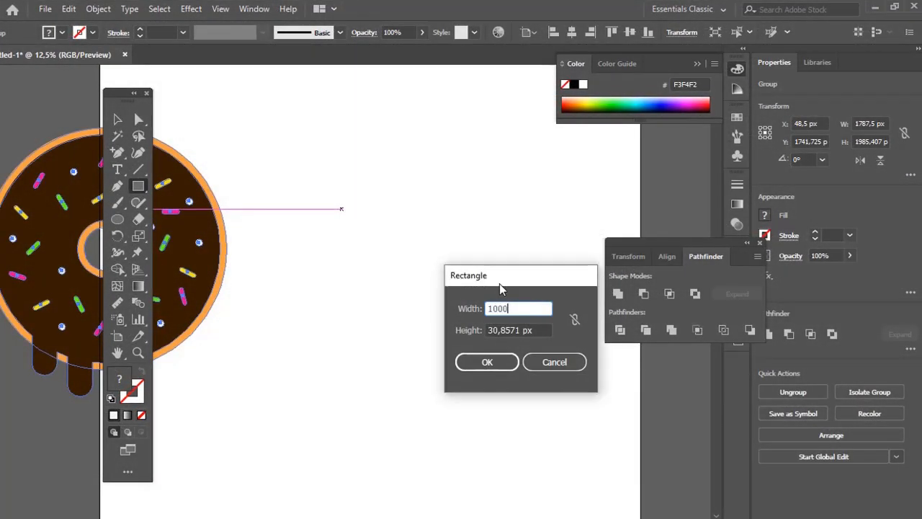
key(Tab)
text(200)
key(BackSpace)
key(BackSpace)
key(BackSpace)
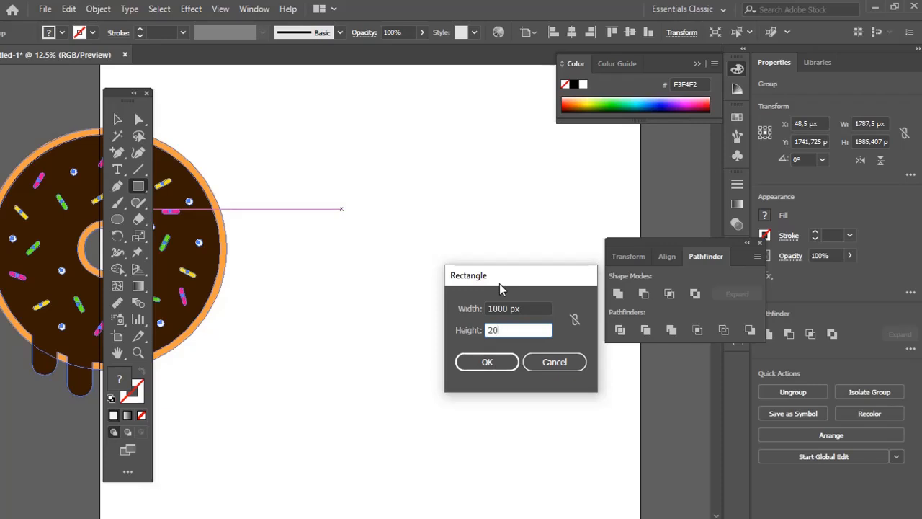
text(1000)
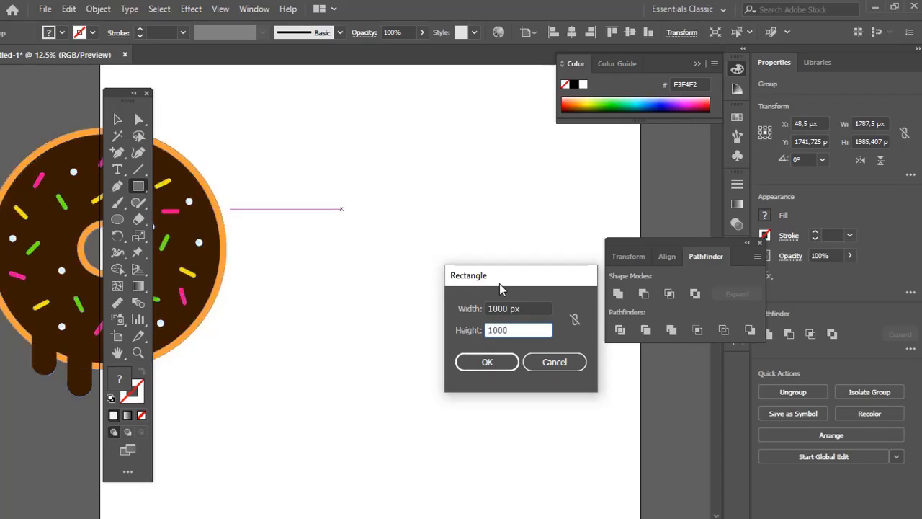
key(Return)
key(ctrl+shift+a)
- Move the donut group onto the 1000 px square, in front of it, and scale it down to about 883 px wide
drag(487, 283, 536, 283)
key(z)
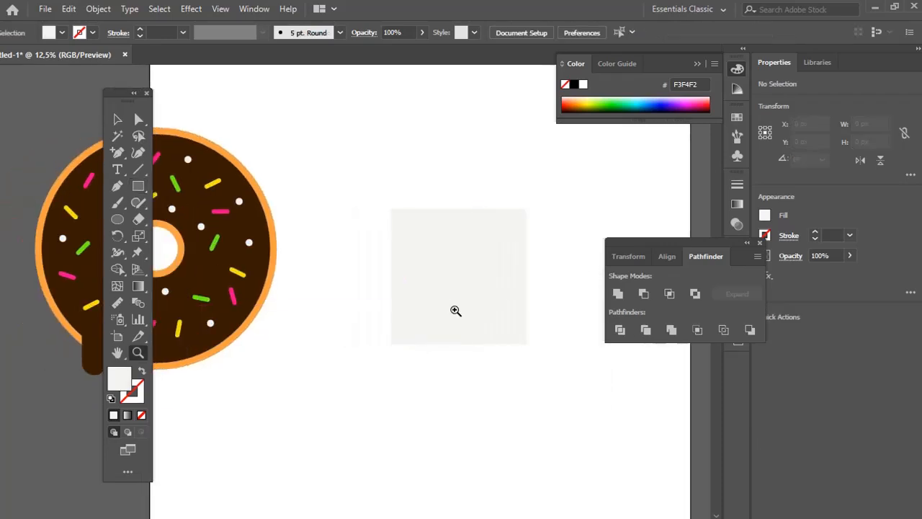
alt+click(454, 310)
drag(307, 305, 438, 303)
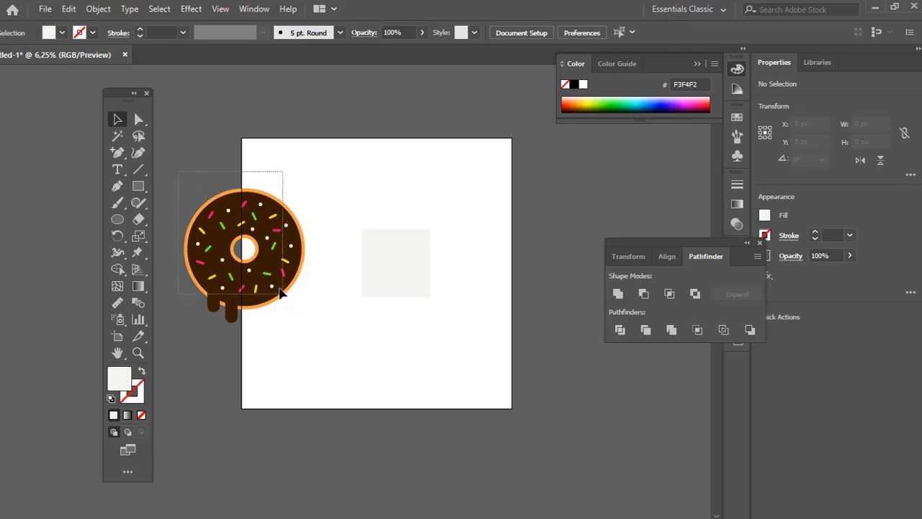
drag(281, 291, 306, 329)
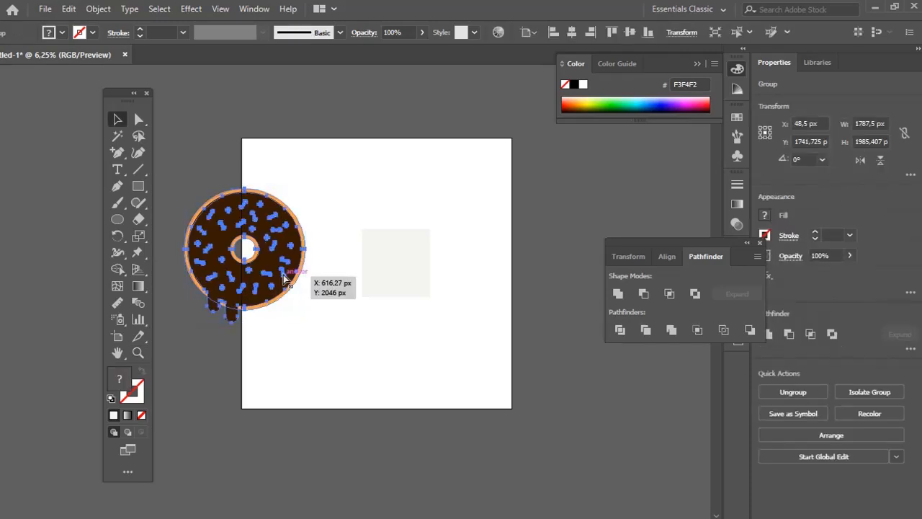
drag(292, 263, 447, 306)
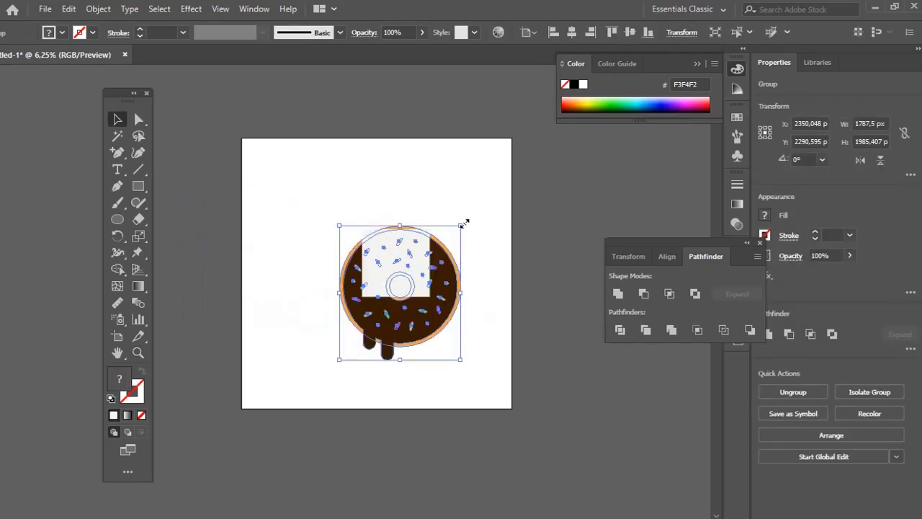
drag(463, 224, 400, 294)
drag(383, 337, 468, 232)
- Scale the donut group down to about 604 px wide and place it near the middle of the square
key(z)
click(406, 267)
click(405, 267)
click(372, 278)
key(v)
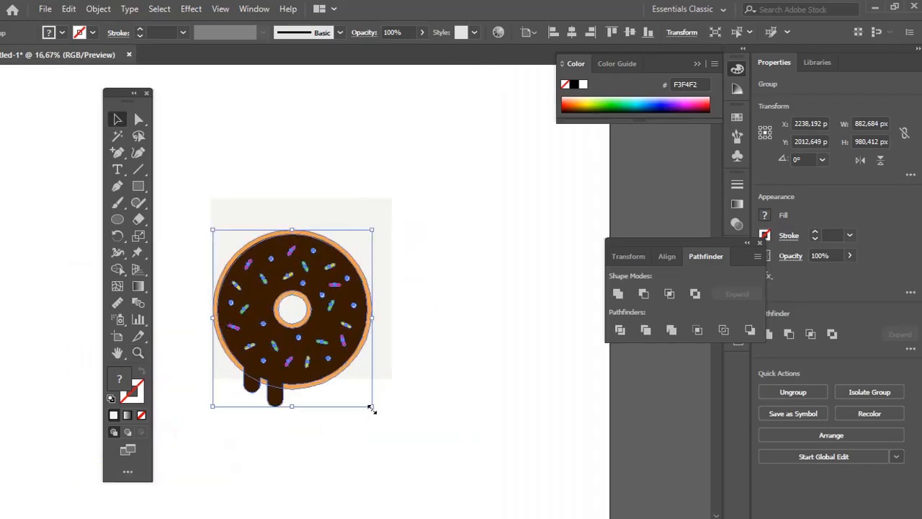
drag(371, 408, 324, 350)
drag(311, 286, 351, 266)
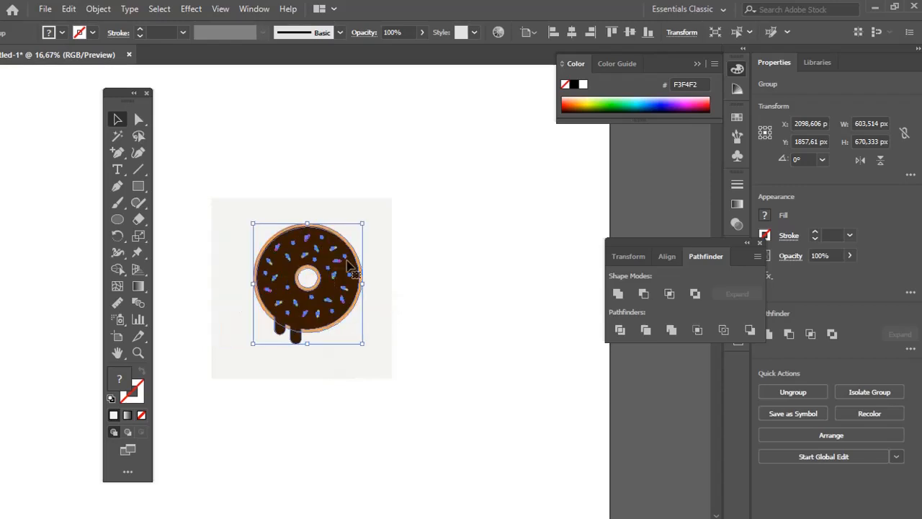
- Fill the background square with the glaze's dark brown and lighten it to 6D3405
key(z)
click(282, 272)
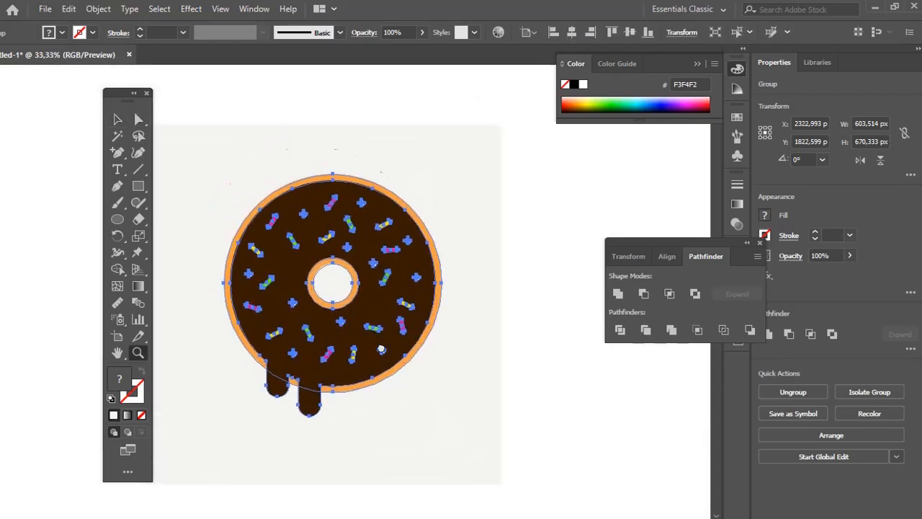
key(a)
click(469, 226)
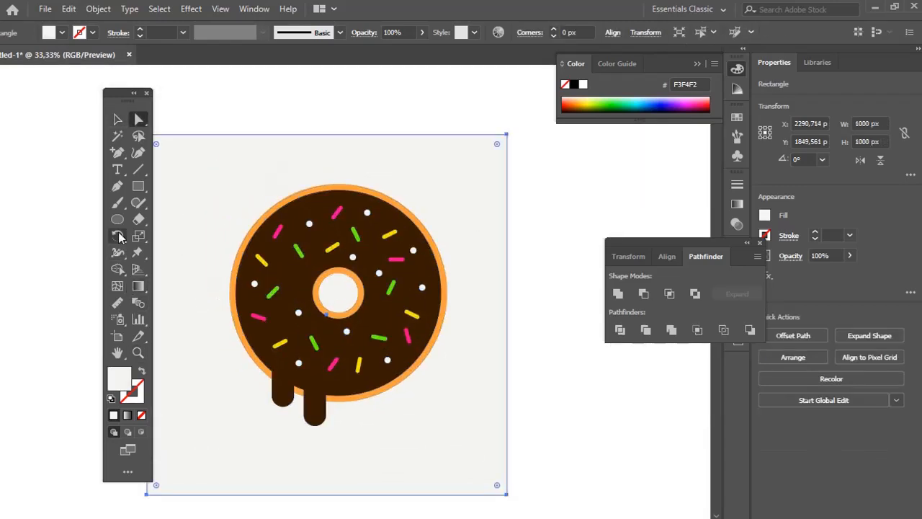
key(i)
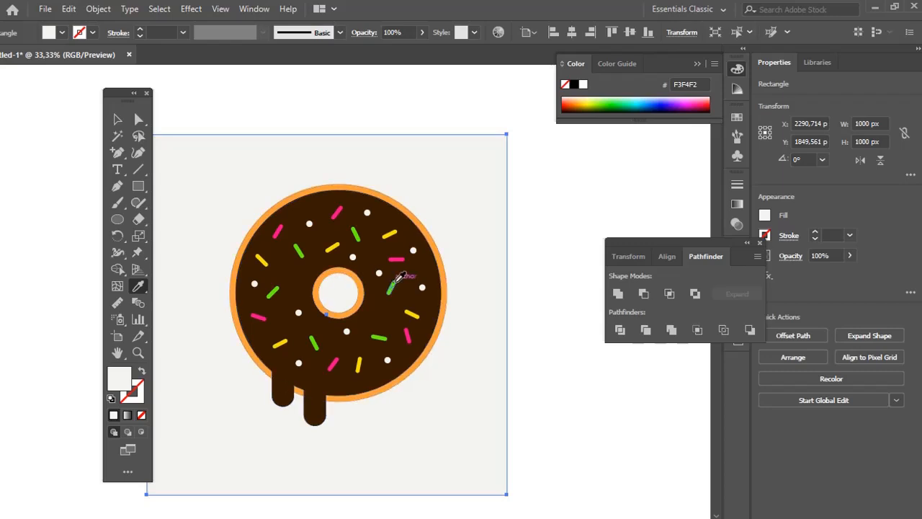
click(408, 277)
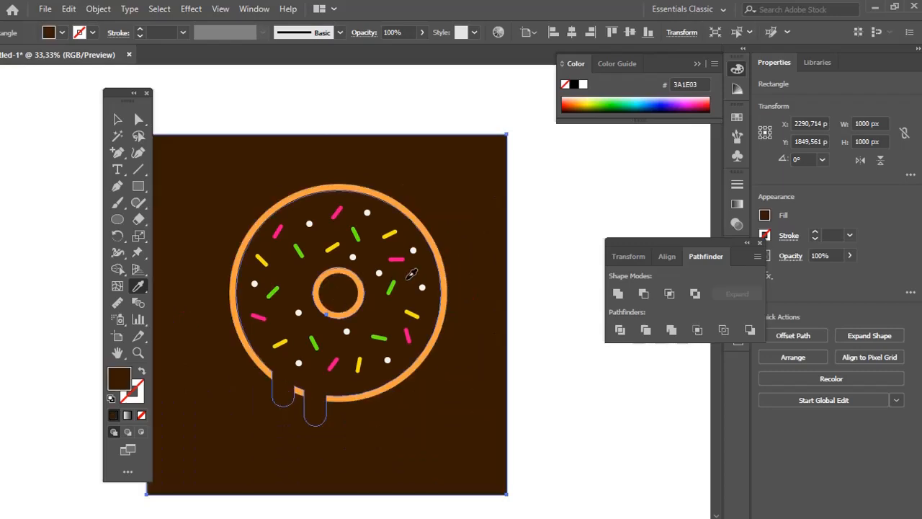
double_click(120, 379)
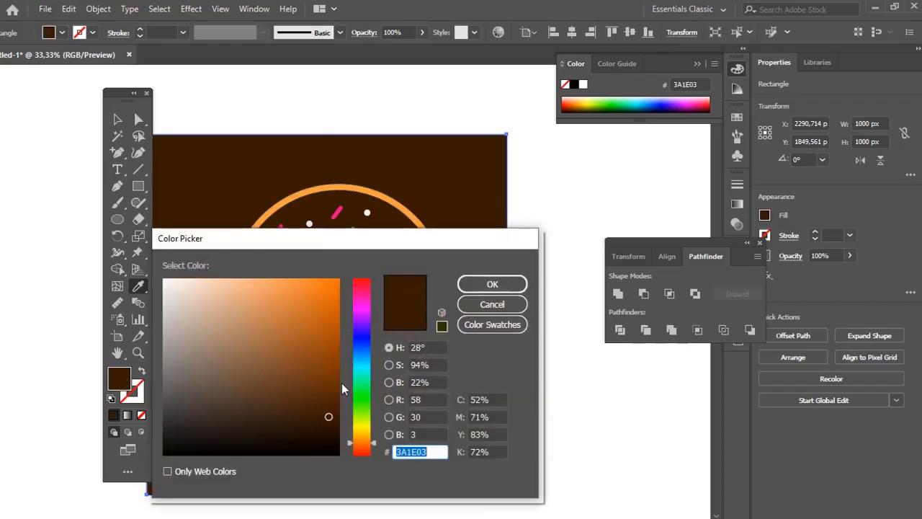
click(333, 378)
click(494, 285)
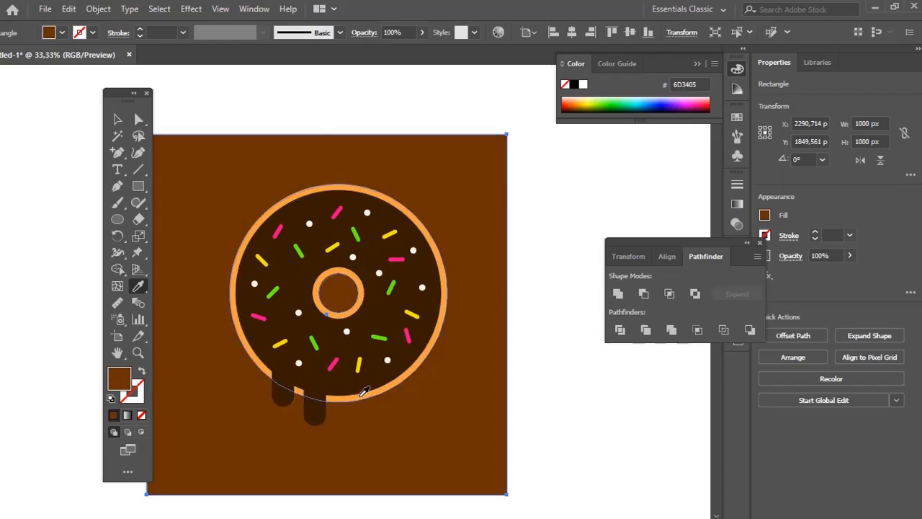
- Sample the donut's orange rim as the background square's fill and lighten it to F9CBA2
click(360, 391)
double_click(119, 378)
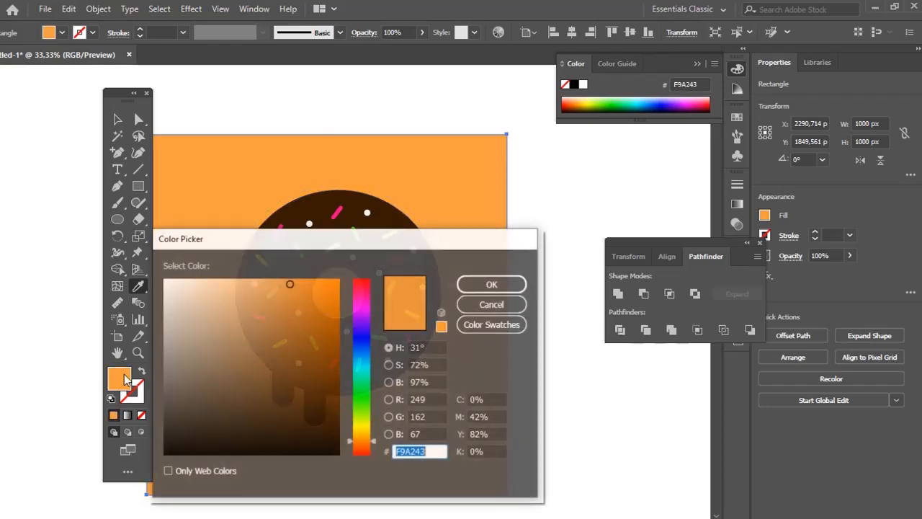
click(251, 280)
click(485, 282)
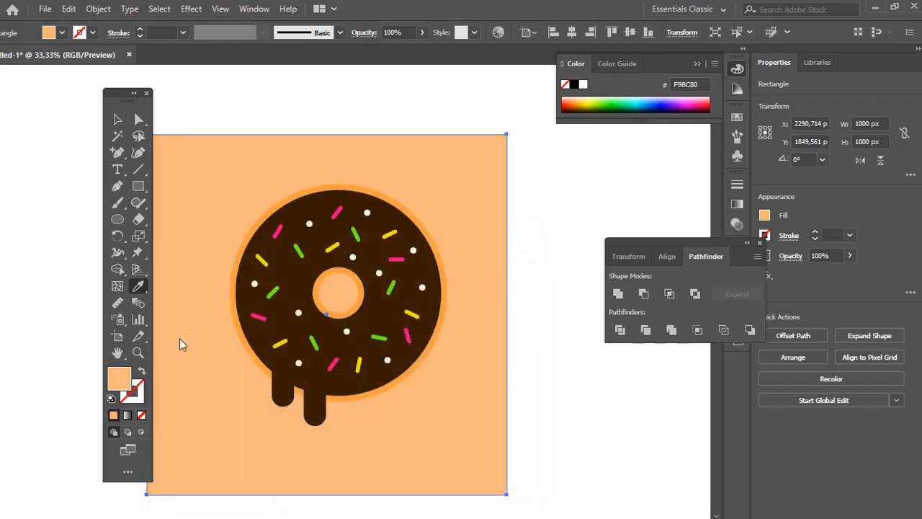
click(226, 281)
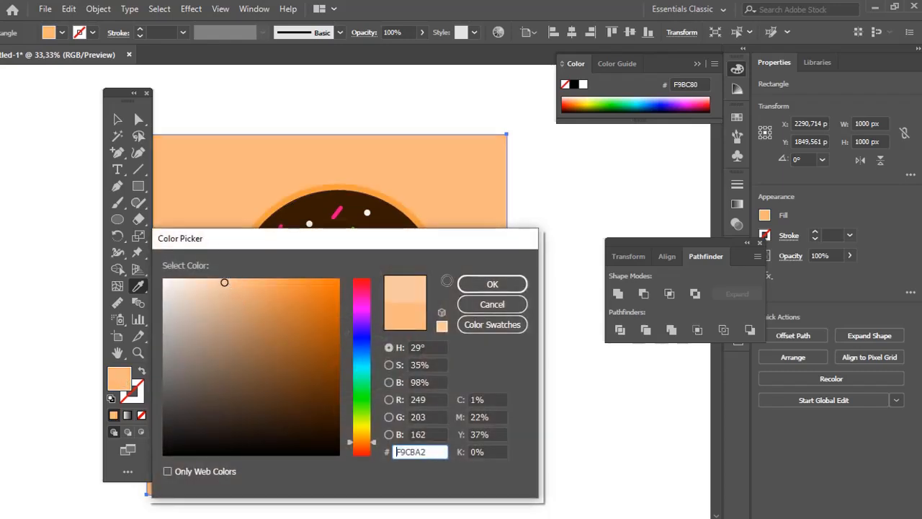
click(504, 283)
click(544, 267)
- Enlarge the donut group proportionally until it fills most of the peach square with a margin around it
key(z)
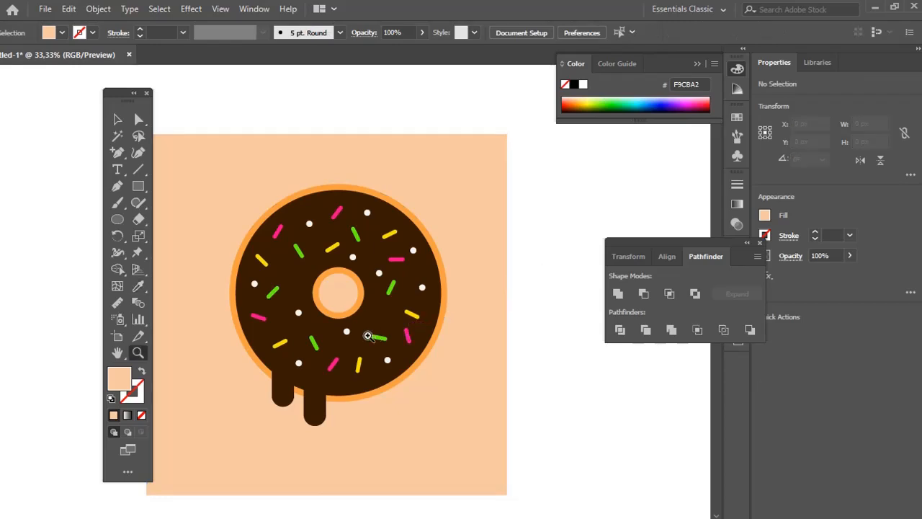
alt+click(371, 331)
click(339, 247)
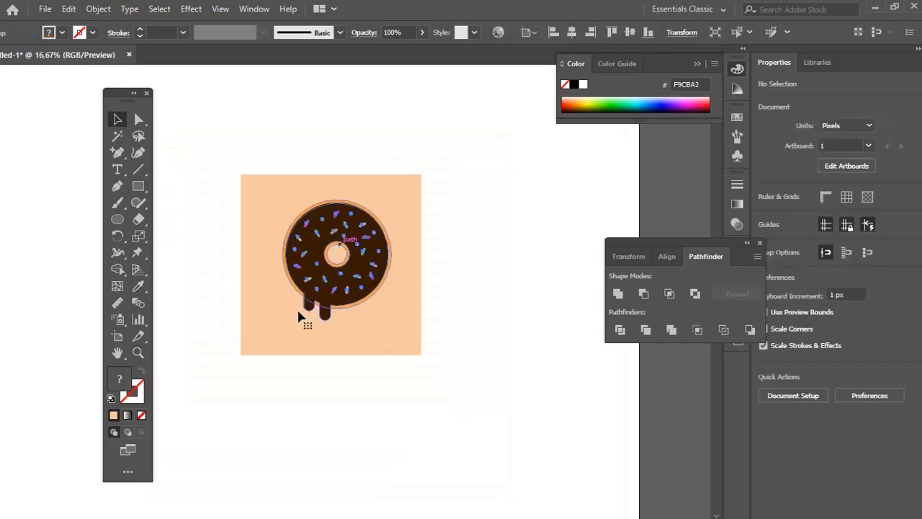
drag(283, 322, 264, 340)
drag(387, 202, 404, 190)
- Centre the donut and its background square horizontally and vertically on the artboard and group them
click(488, 186)
drag(215, 151, 457, 380)
click(573, 34)
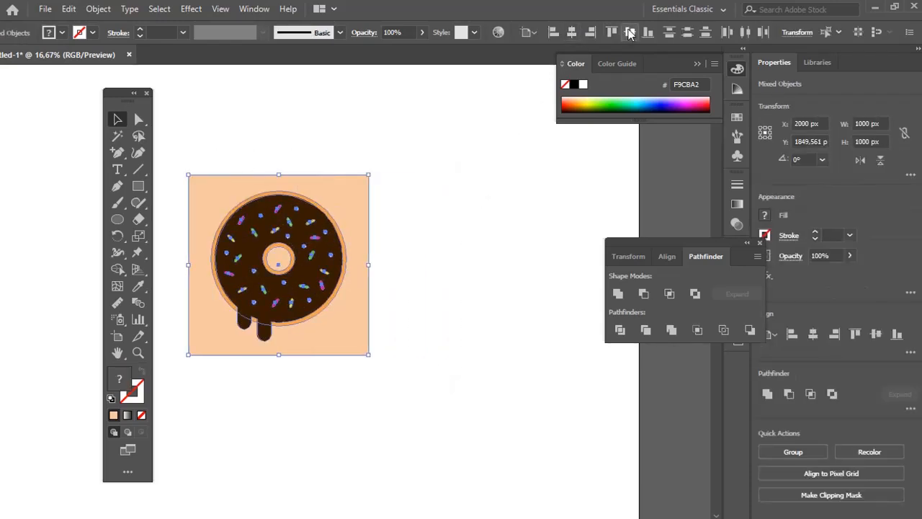
click(630, 32)
right_click(372, 252)
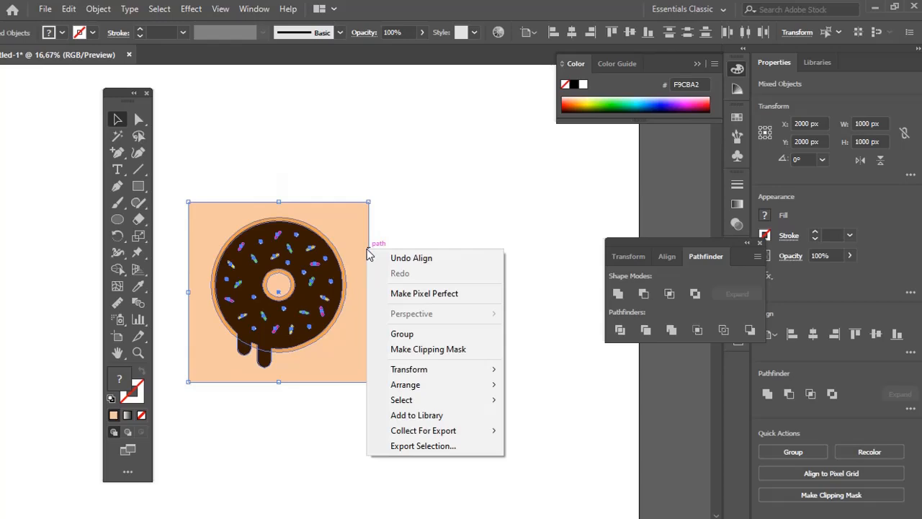
click(426, 334)
- Move the donut tile toward the artboard's upper-left area and align it to the artboard's left and top edges
key(z)
alt+click(335, 305)
alt+click(335, 305)
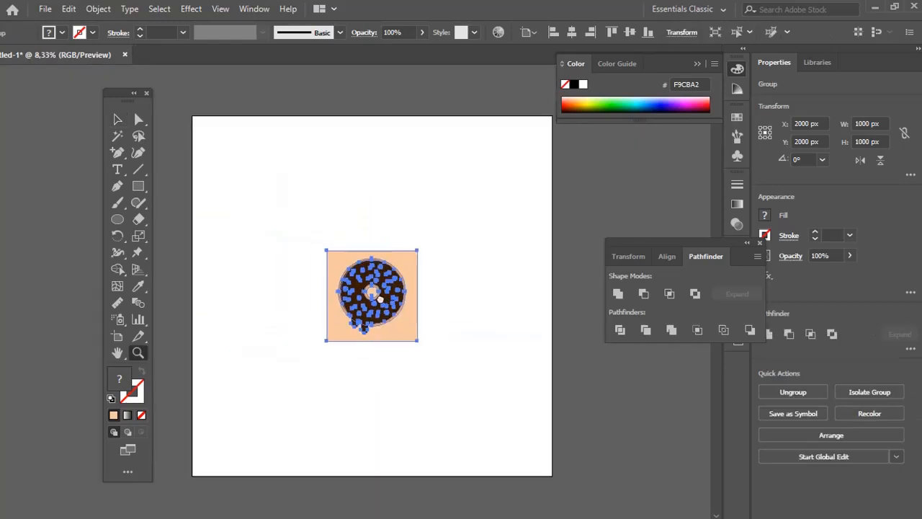
key(v)
drag(330, 255, 251, 179)
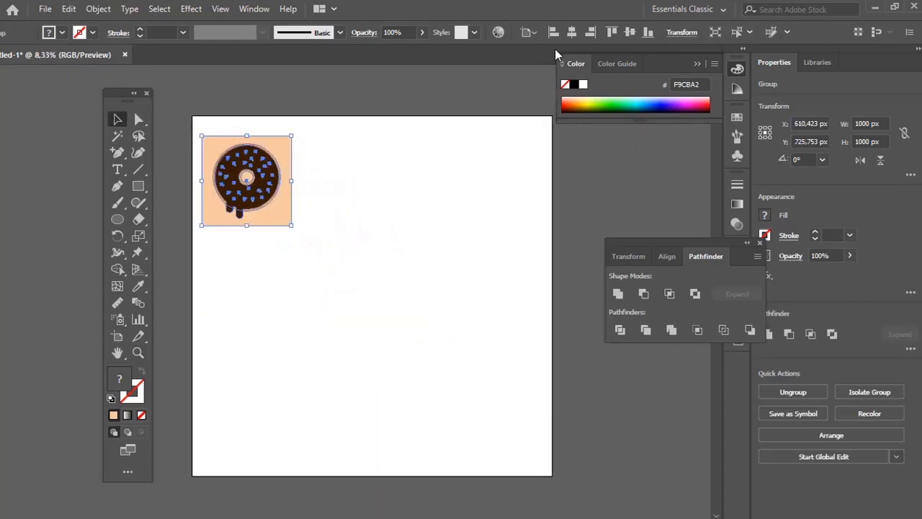
click(530, 33)
click(546, 79)
click(547, 32)
click(611, 32)
click(388, 180)
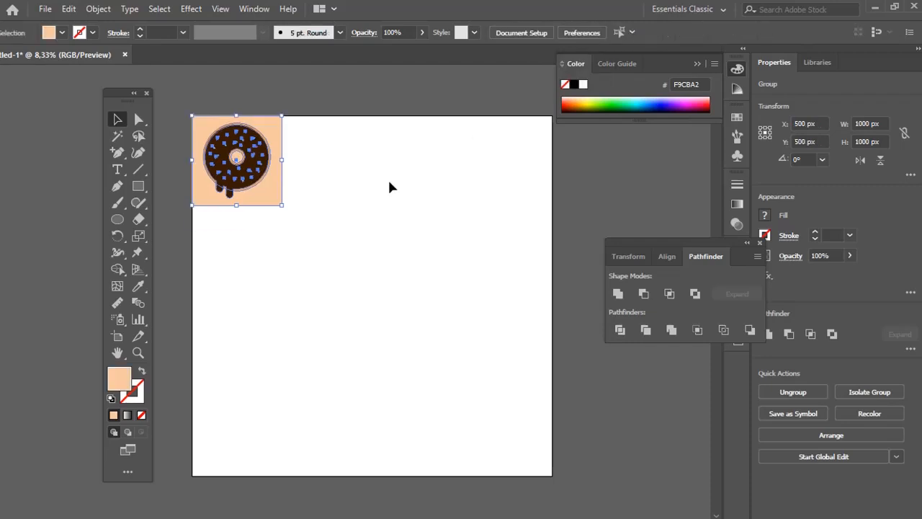
- Draw a lid bar about 427 × 57 px to the right of the donut tile and an overlapping cup body about 355 × 516 px below it
key(z)
click(298, 231)
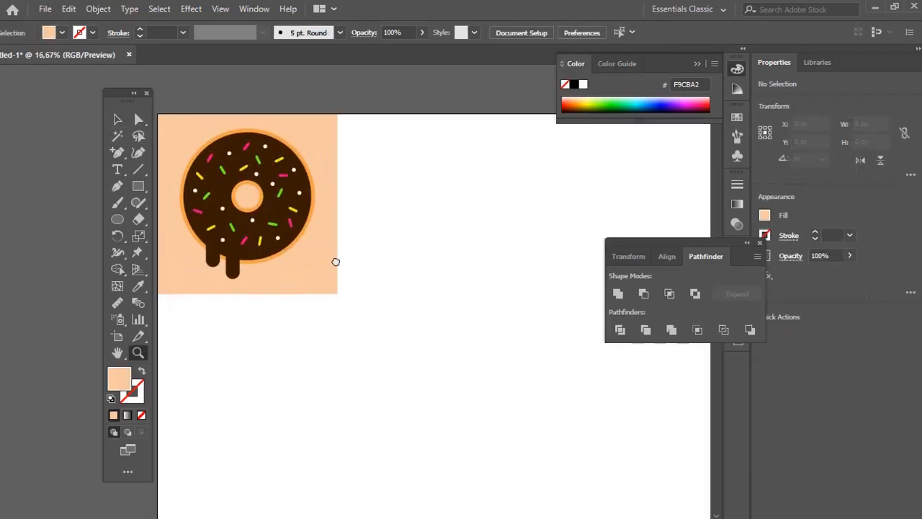
click(362, 254)
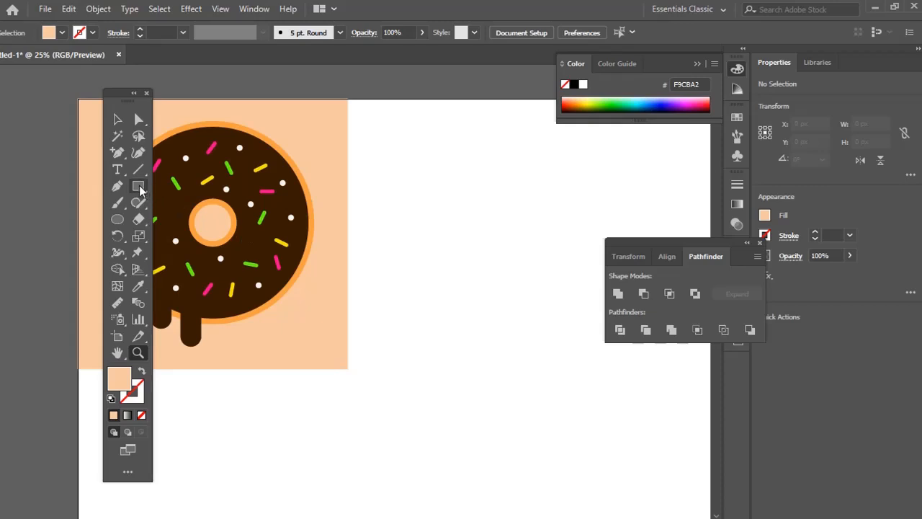
drag(408, 176, 524, 192)
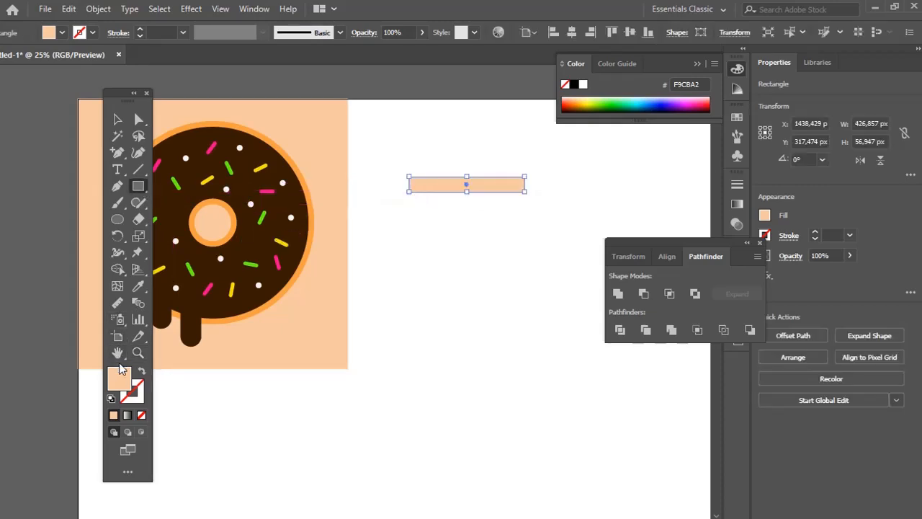
drag(418, 184, 513, 323)
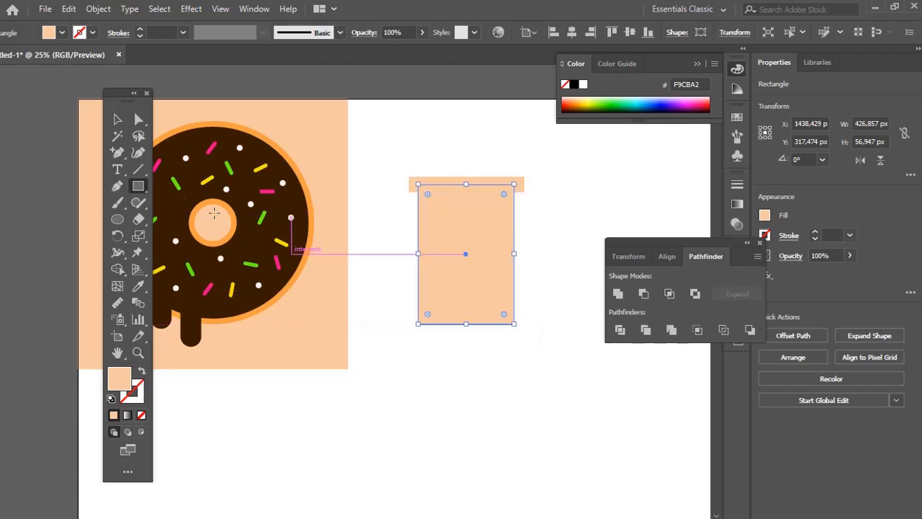
- Round the two bottom corners of the cup body with a radius of about 41 px
click(138, 120)
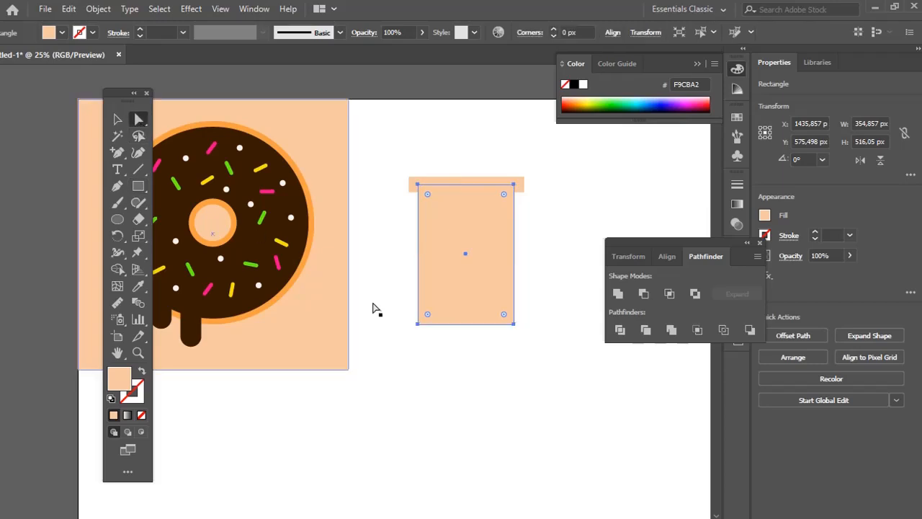
drag(386, 293, 516, 342)
drag(425, 323, 428, 317)
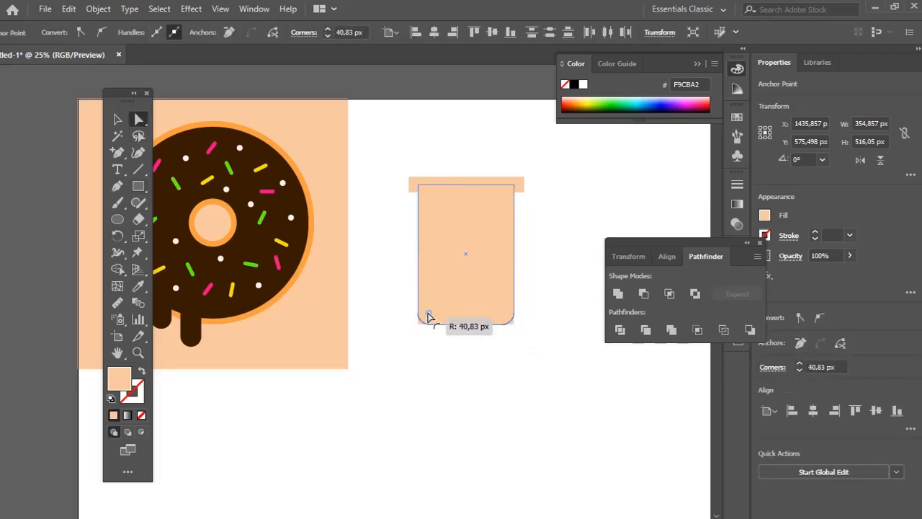
click(552, 238)
- Round the two top corners of the lid bar above the cup body
click(511, 185)
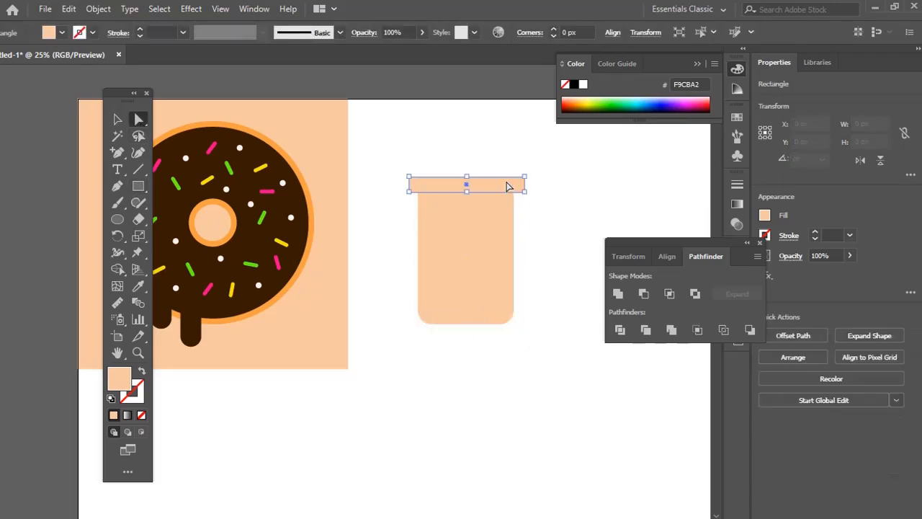
key(z)
click(470, 216)
drag(405, 228, 438, 229)
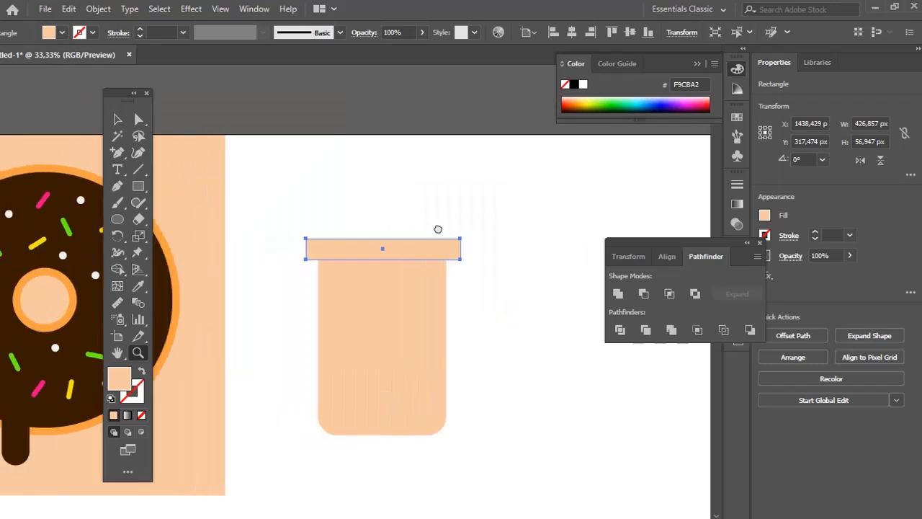
click(294, 224)
drag(395, 275, 363, 203)
key(a)
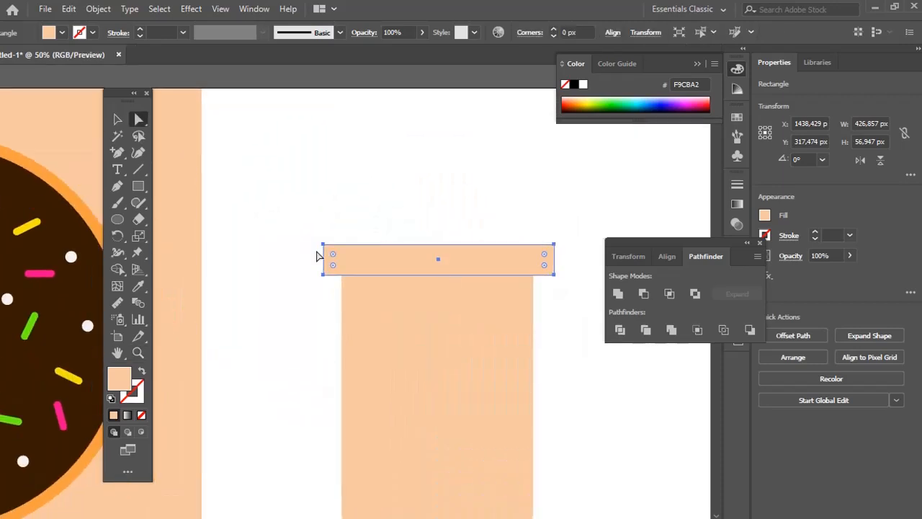
click(324, 246)
shift+click(553, 246)
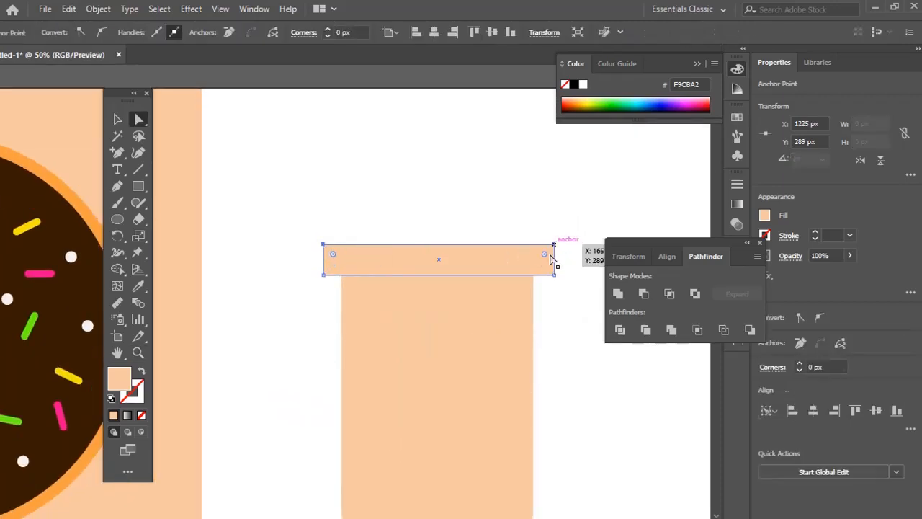
drag(544, 258, 498, 238)
- Add a narrower copy of the rounded lid bar, about 310 px wide, centred on top of the lid
click(545, 223)
drag(438, 242, 466, 250)
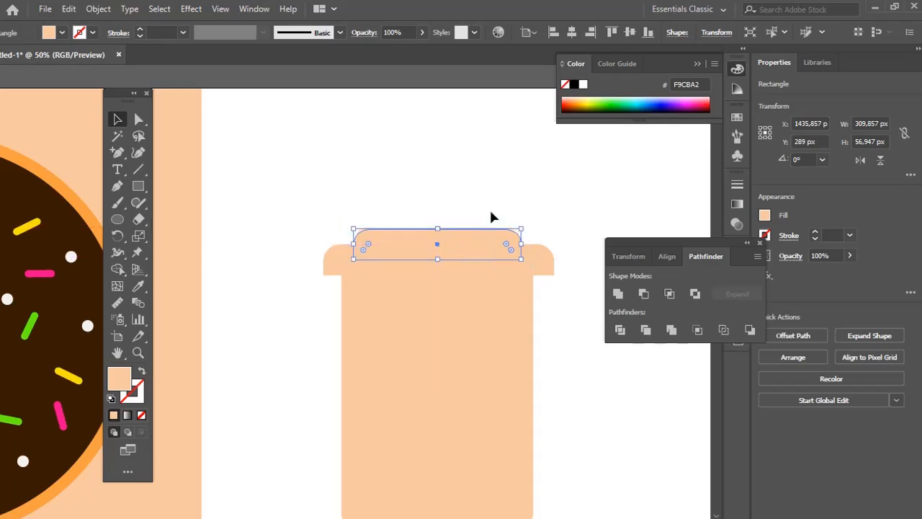
click(490, 216)
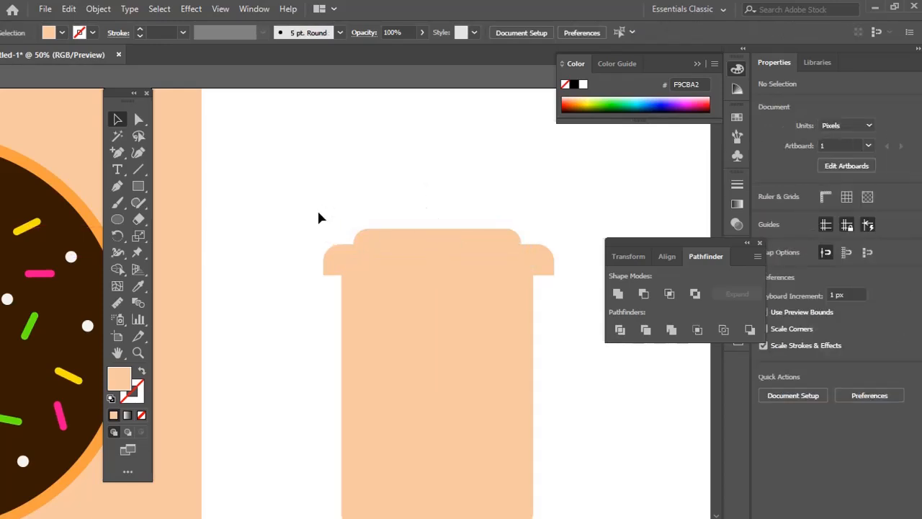
- Draw a narrow vertical straw rectangle about 35 × 252 px crossing the middle of the lid
drag(426, 164, 444, 297)
key(v)
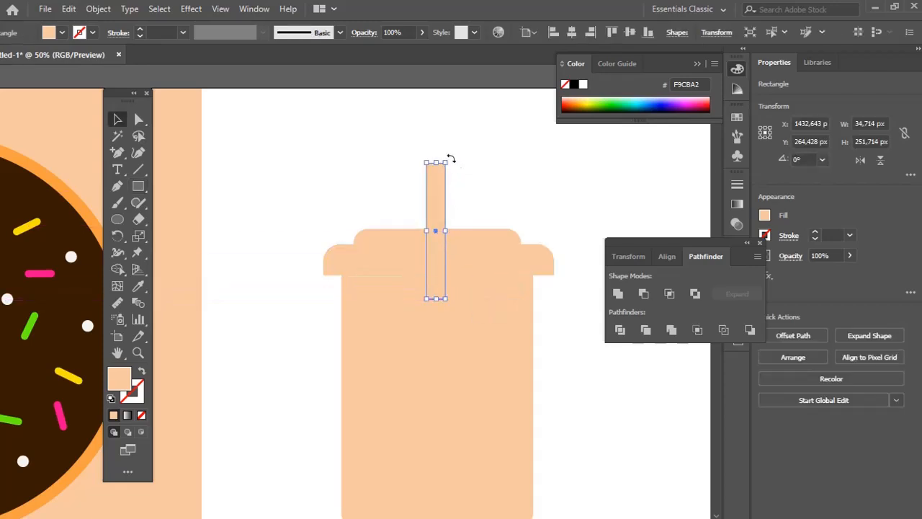
- Rotate the straw to about 341.5° so its upper end leans to the right over the lid
drag(450, 158, 470, 170)
drag(443, 216, 450, 214)
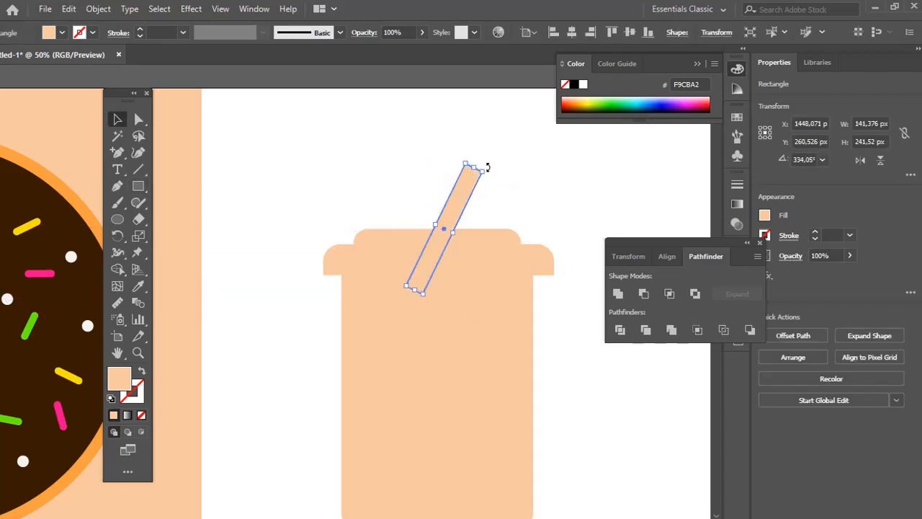
mouse_move(487, 167)
mouse_down()
mouse_move(479, 157)
mouse_move(492, 172)
mouse_up()
click(492, 172)
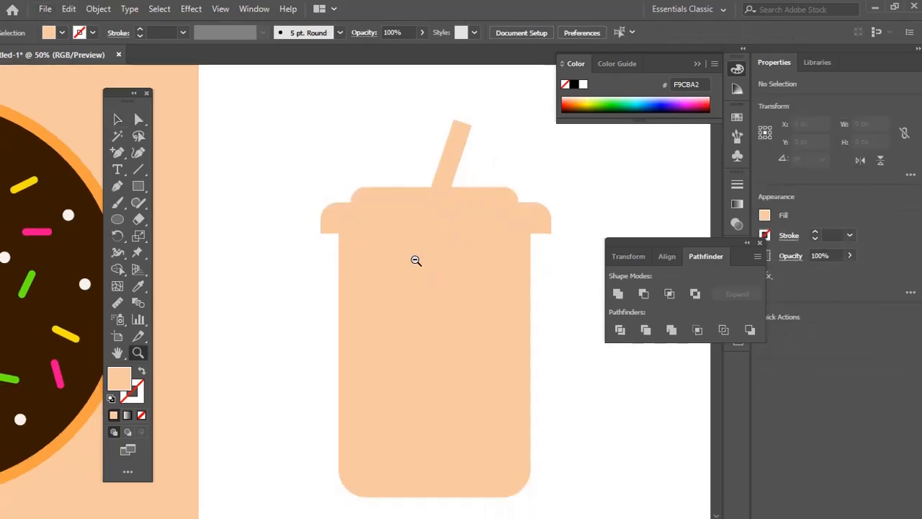
key(ctrl+minus)
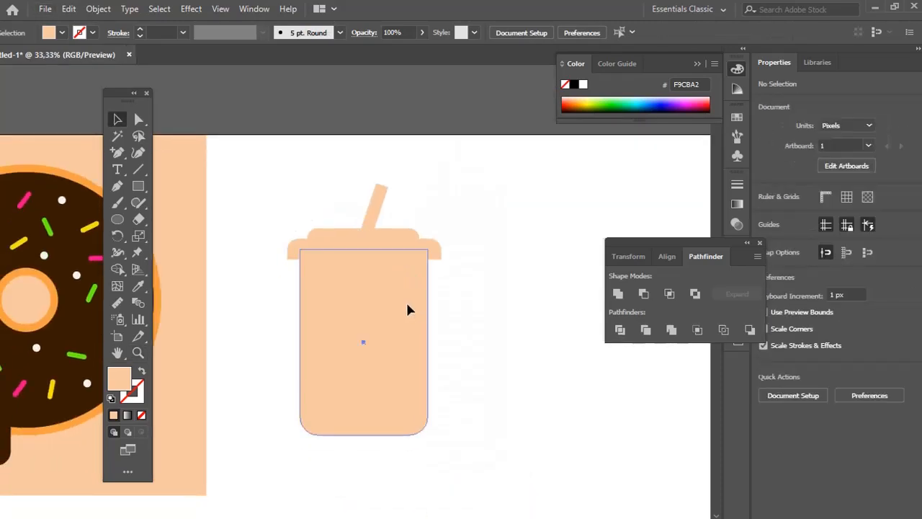
- Place a copy of the 1000 px peach background tile directly to the right of the original, behind the cup
click(408, 311)
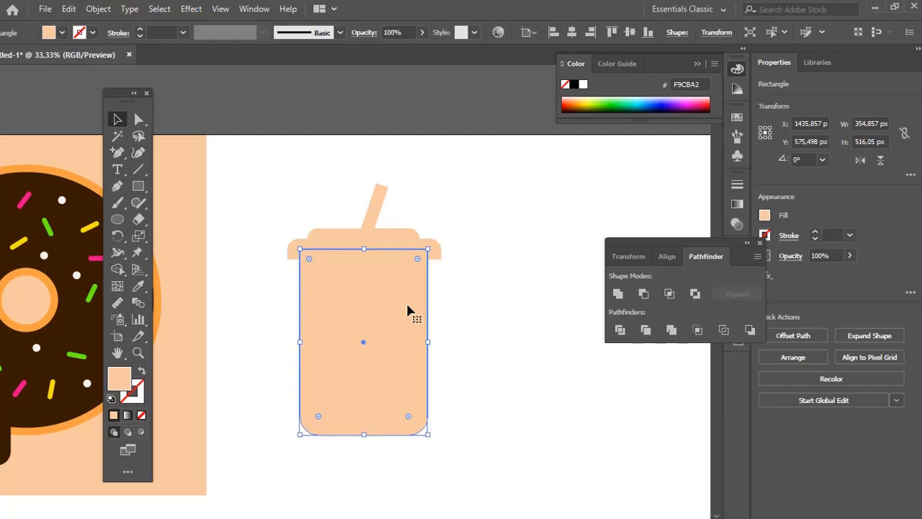
key(z)
alt+click(492, 312)
drag(404, 319, 630, 313)
key(a)
drag(334, 382, 602, 386)
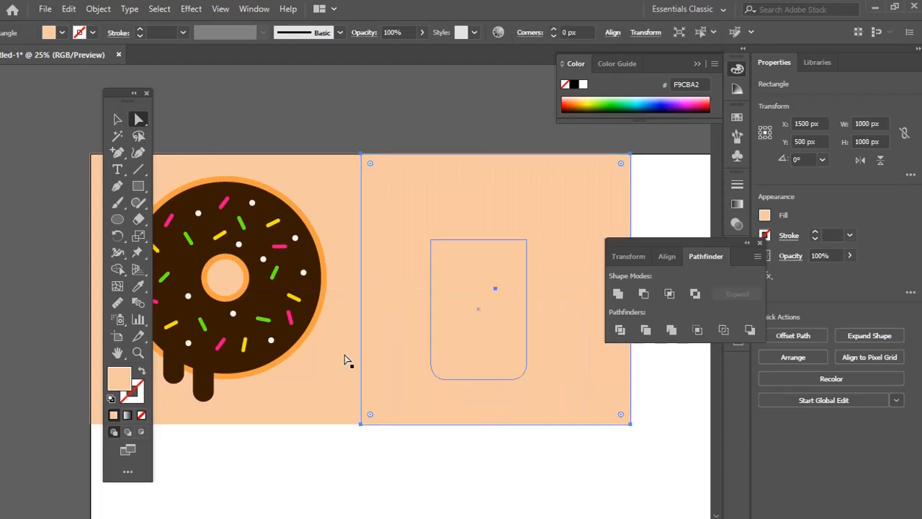
- Fill the cup's background tile with the donut icing's dark brown 3A1E03
click(142, 288)
click(267, 304)
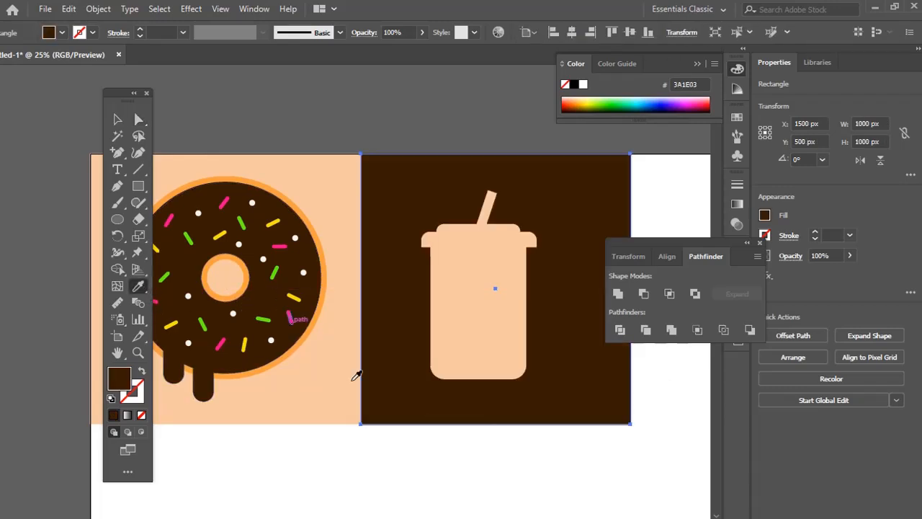
ctrl+click(437, 450)
drag(486, 454, 402, 454)
- Fill the cup body with the orange F9A243 sampled from the donut's outer ring
ctrl+click(401, 350)
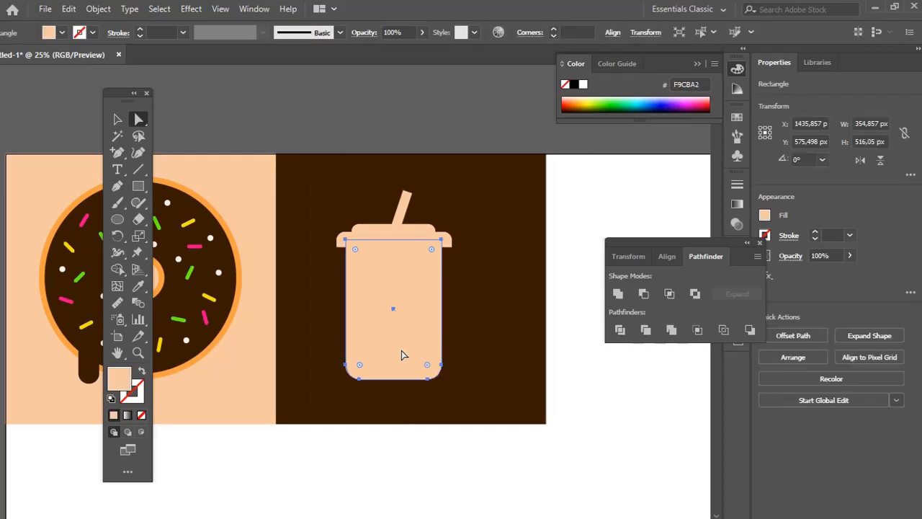
click(241, 298)
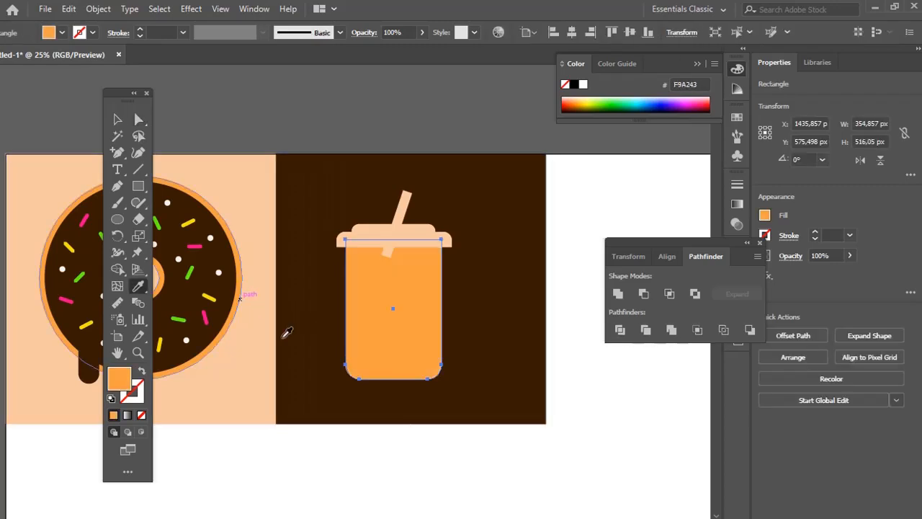
ctrl+click(423, 471)
drag(422, 470, 407, 469)
- Move the whole cup with its lid and straw to about the middle of the dark brown tile
key(v)
drag(290, 116, 490, 353)
drag(407, 343, 426, 338)
click(583, 215)
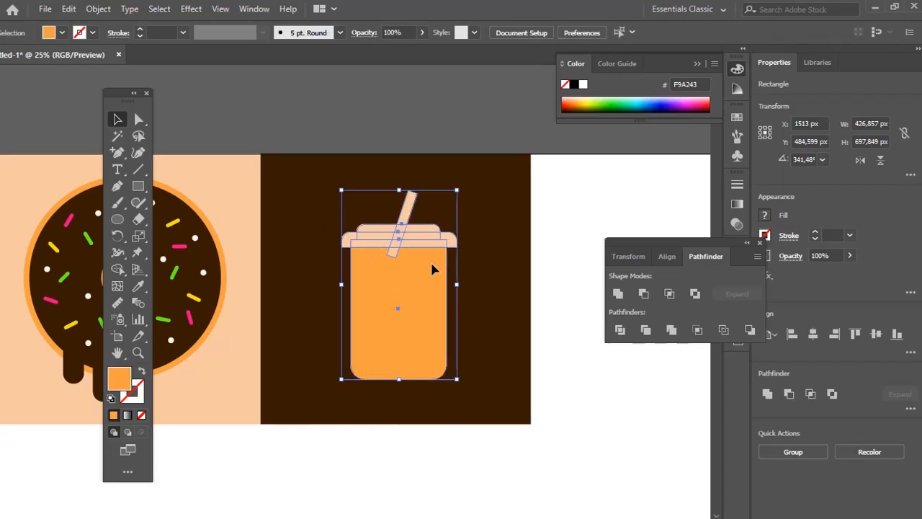
key(a)
click(412, 297)
key(ctrl+plus)
click(335, 214)
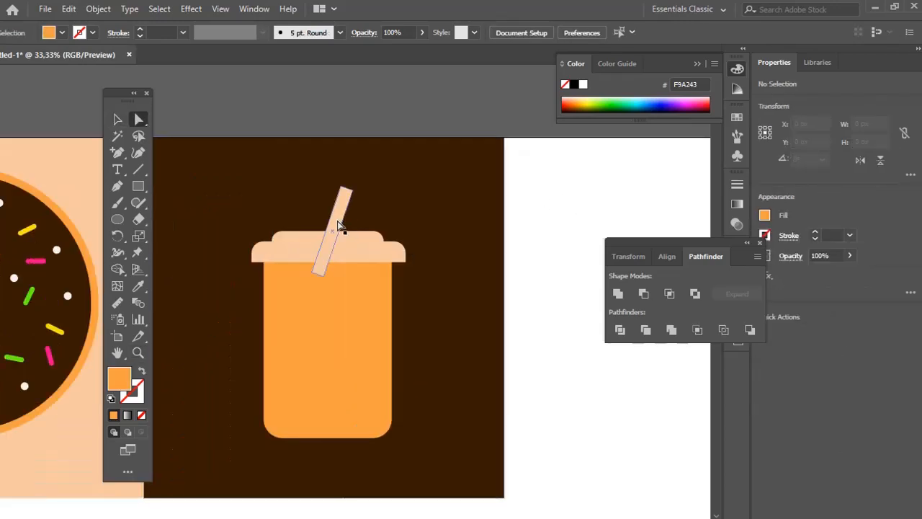
key(Delete)
click(337, 291)
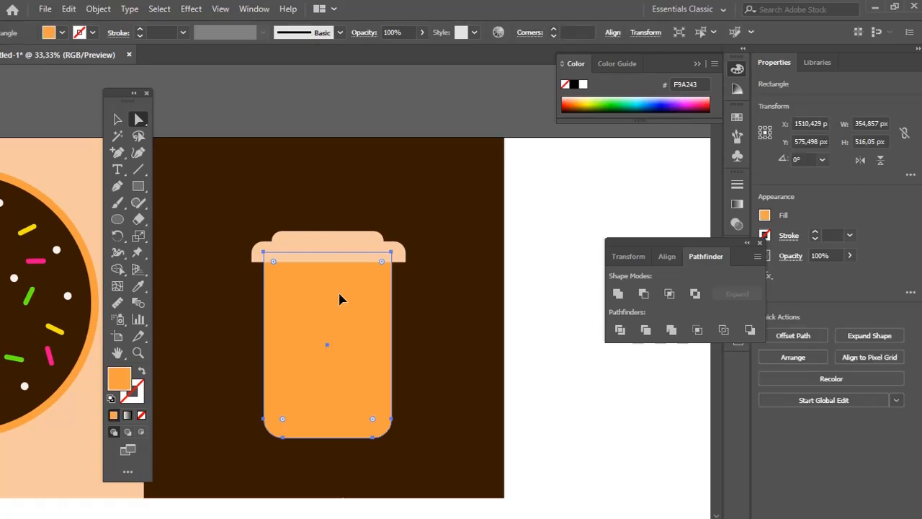
key(ctrl+z)
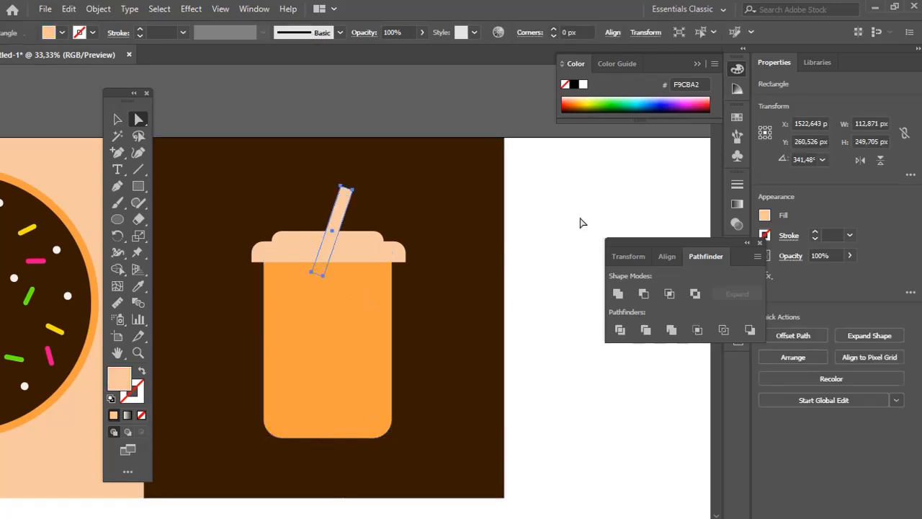
click(582, 223)
- Fill the straw with the cup body's orange F9A243
drag(486, 257, 527, 261)
key(z)
alt+click(375, 302)
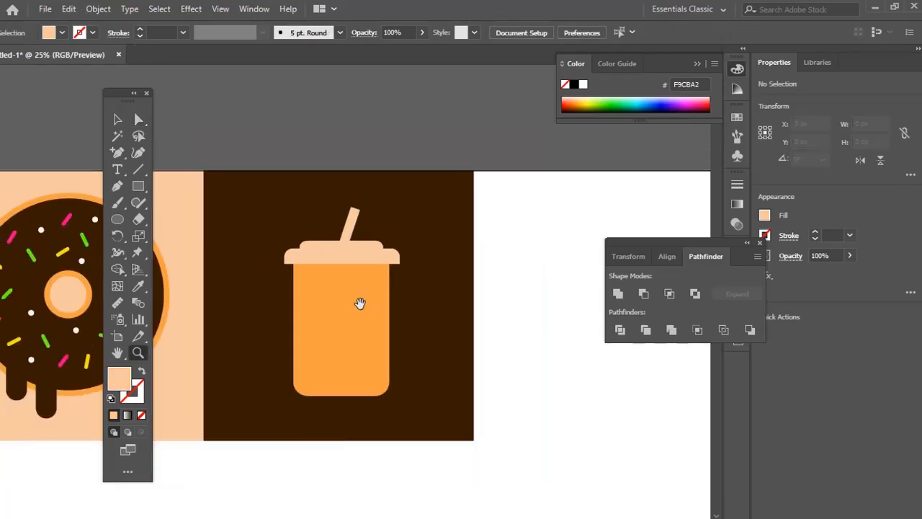
drag(360, 303, 369, 304)
key(a)
click(356, 235)
drag(329, 262, 358, 265)
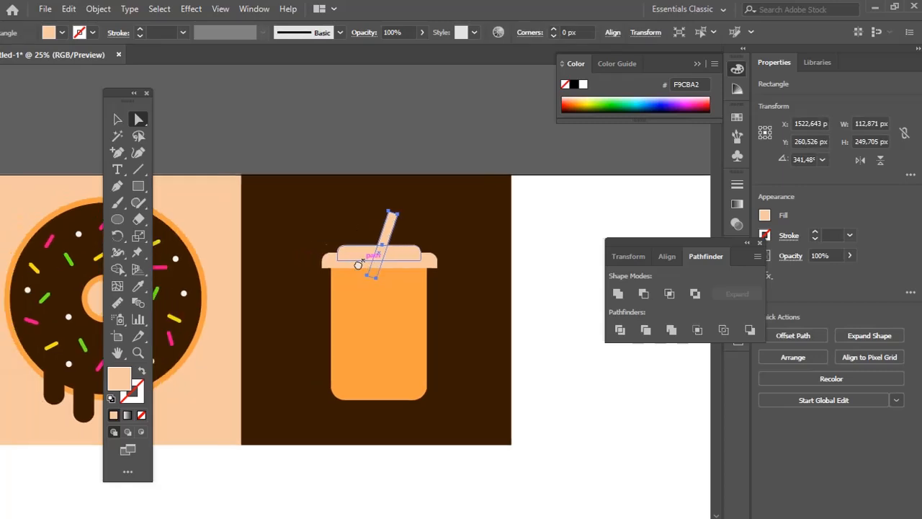
click(392, 335)
click(548, 223)
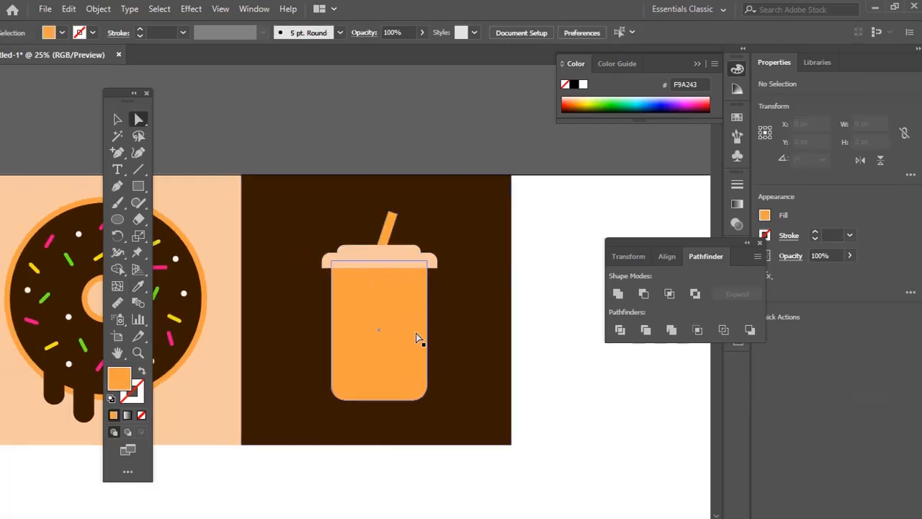
- Create a smaller copy of the cup body, about 316 × 460 px, centred horizontally inside it as an inner panel
click(417, 337)
key(v)
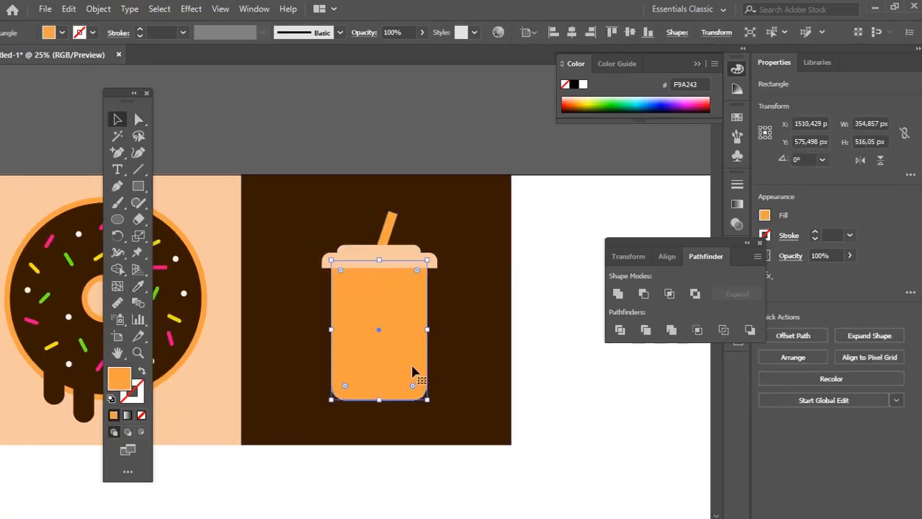
drag(416, 366, 423, 360)
drag(442, 302, 442, 301)
drag(437, 250, 427, 266)
drag(407, 307, 402, 308)
key(a)
drag(411, 380, 411, 374)
drag(314, 369, 338, 368)
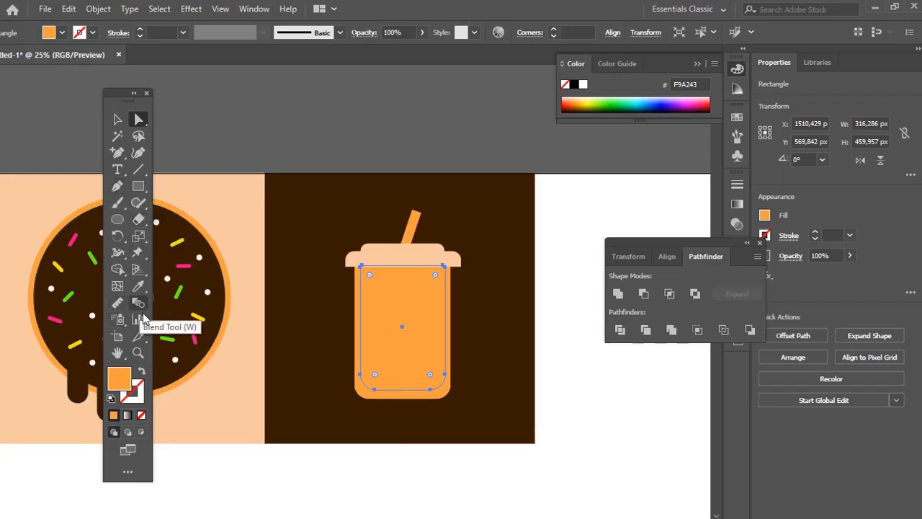
- Fill the cup's inner panel with the donut icing's dark brown 3A1E03
click(142, 289)
click(203, 301)
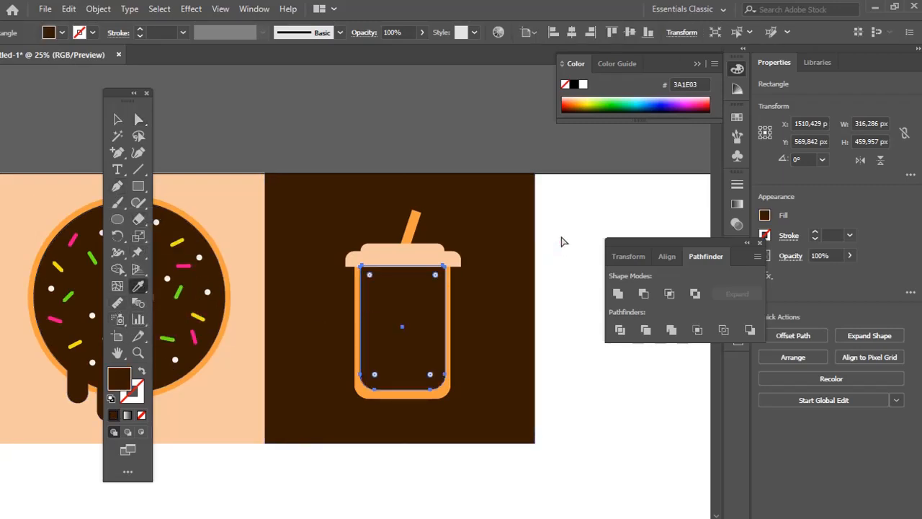
ctrl+click(584, 219)
- Shorten the inner panel from its top edge to about 399 px high, leaving a gap below the lid
key(a)
click(413, 305)
key(v)
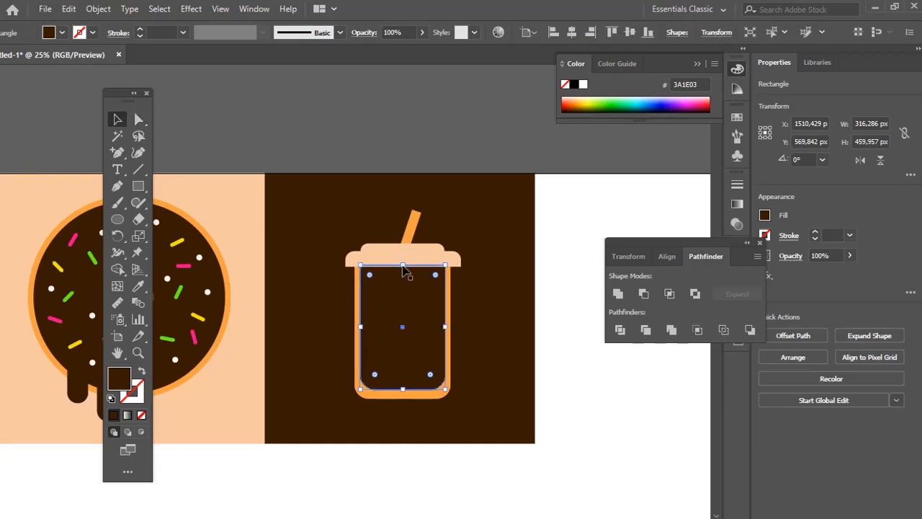
drag(403, 267, 403, 281)
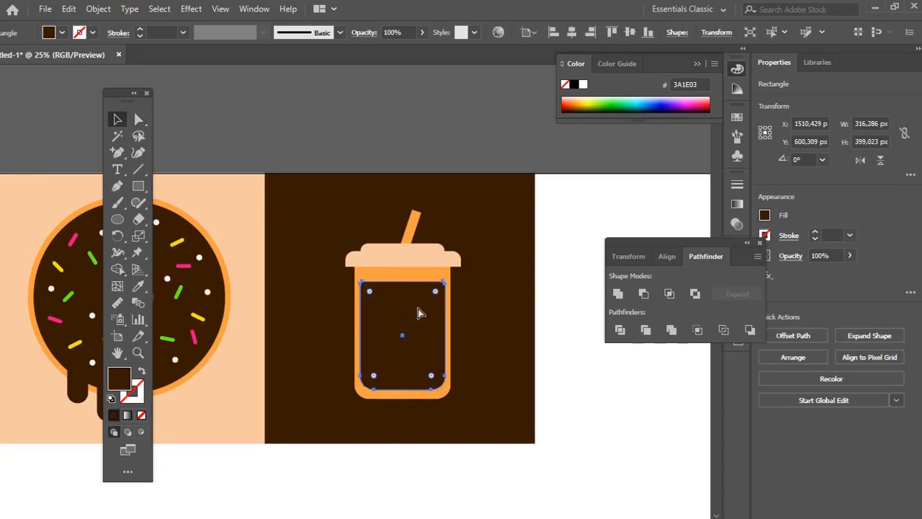
key(ctrl+shift+a)
- Sample the cup body's orange for the inner panel and darken the fill to E0862D
key(z)
click(410, 324)
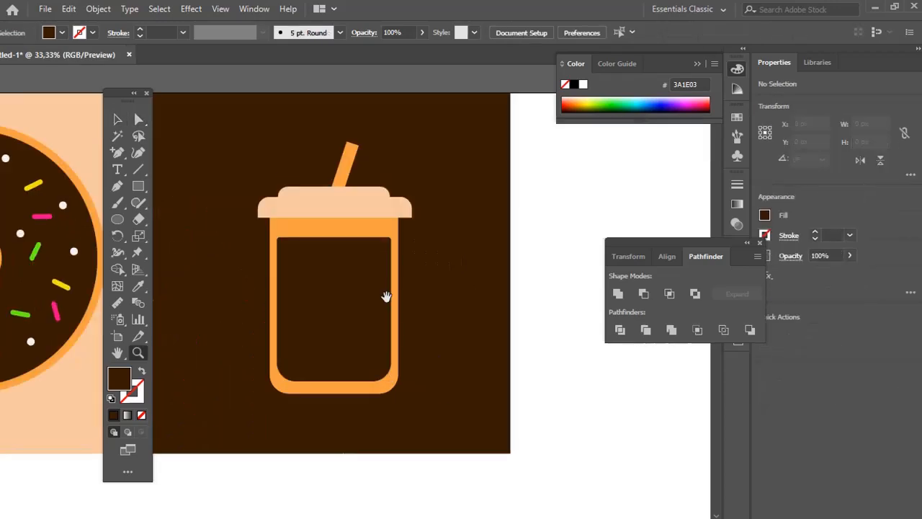
key(z)
alt+click(336, 302)
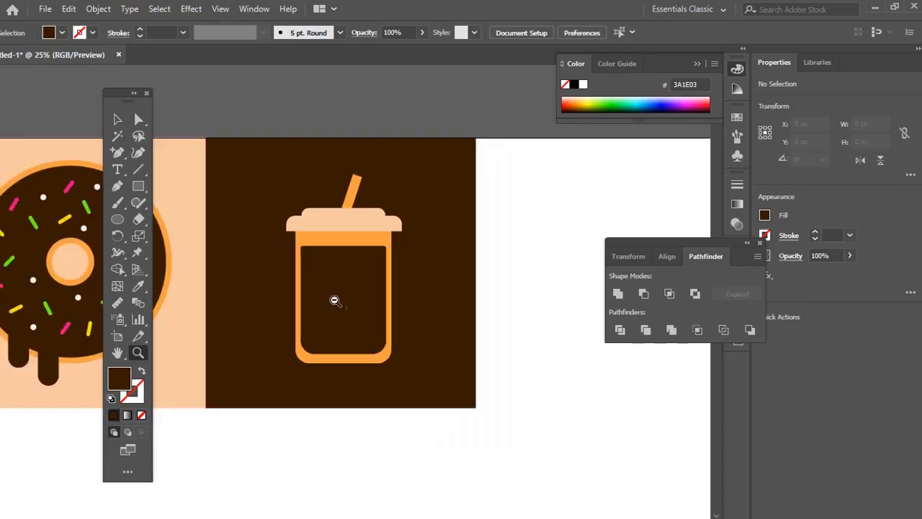
click(342, 301)
key(a)
click(356, 312)
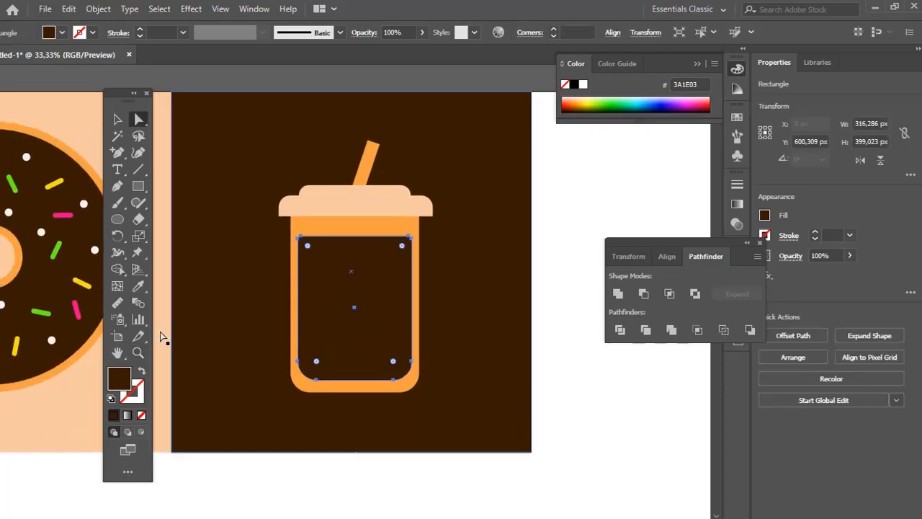
click(138, 291)
click(347, 225)
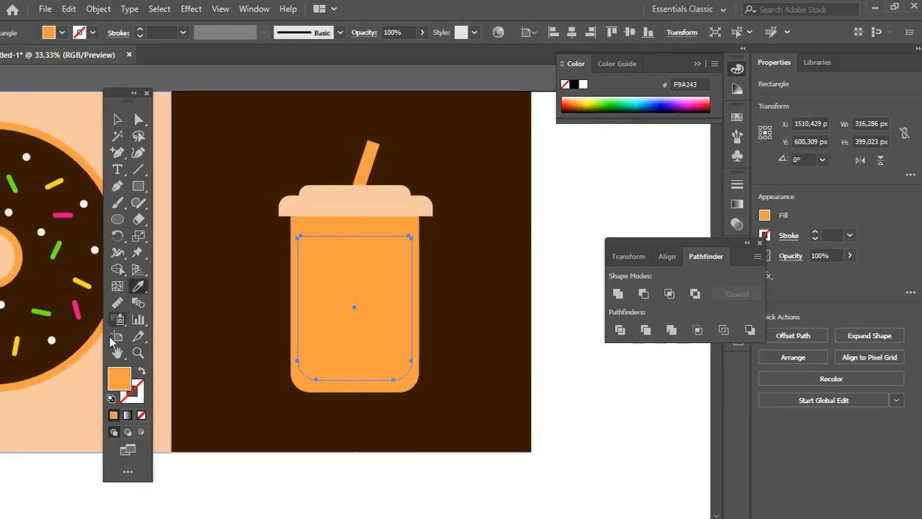
double_click(119, 378)
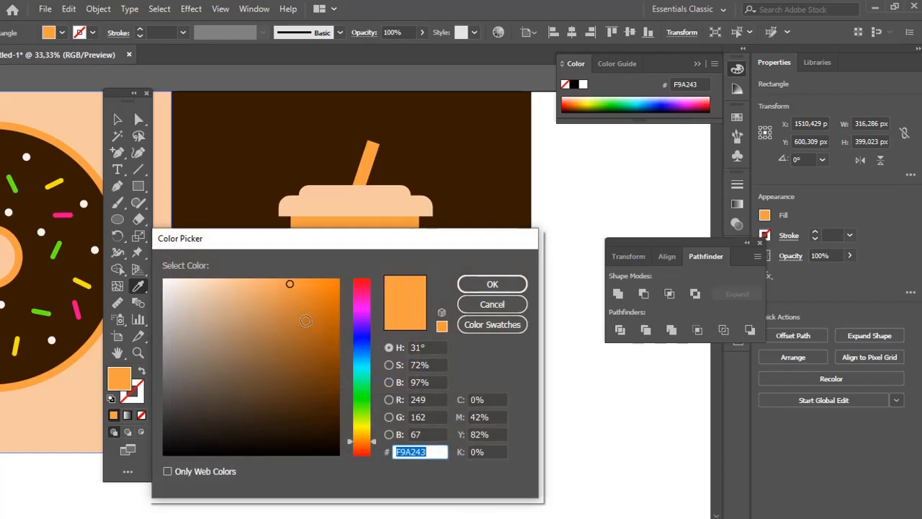
click(305, 298)
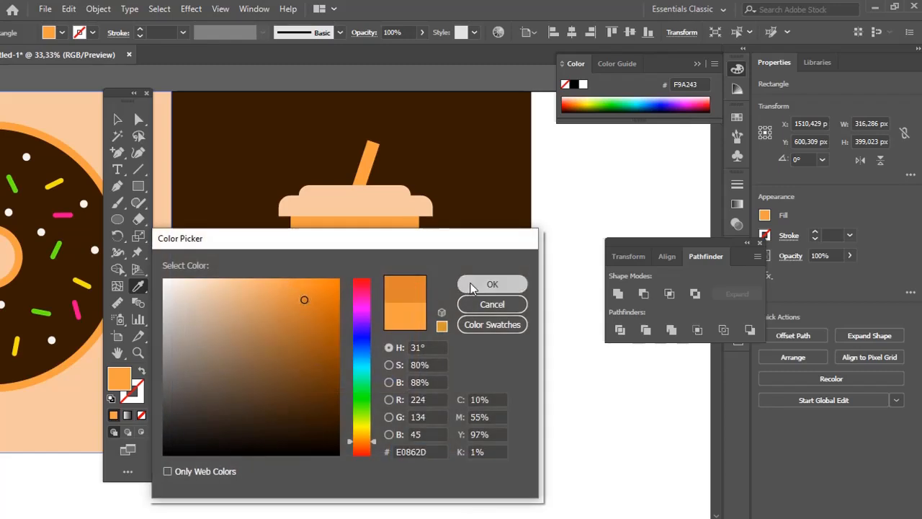
click(492, 284)
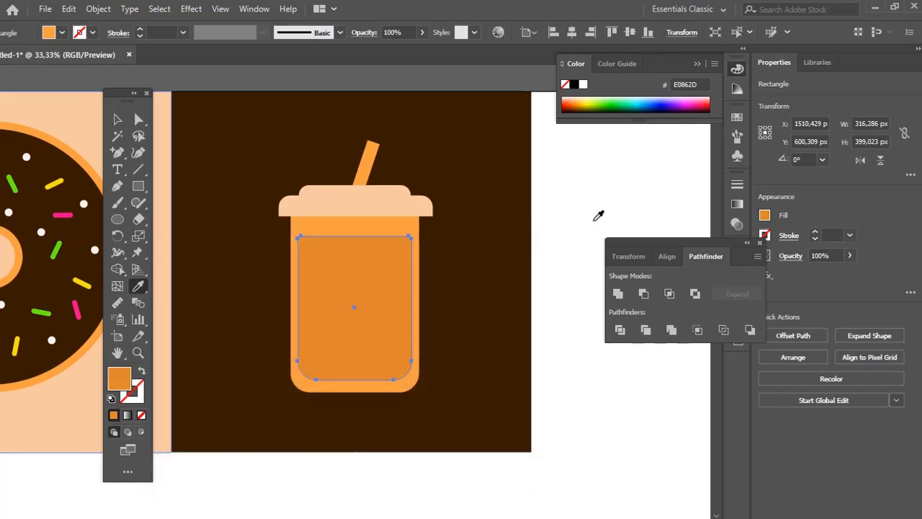
- Darken the inner panel's fill further to the brownish orange BA6213
double_click(119, 378)
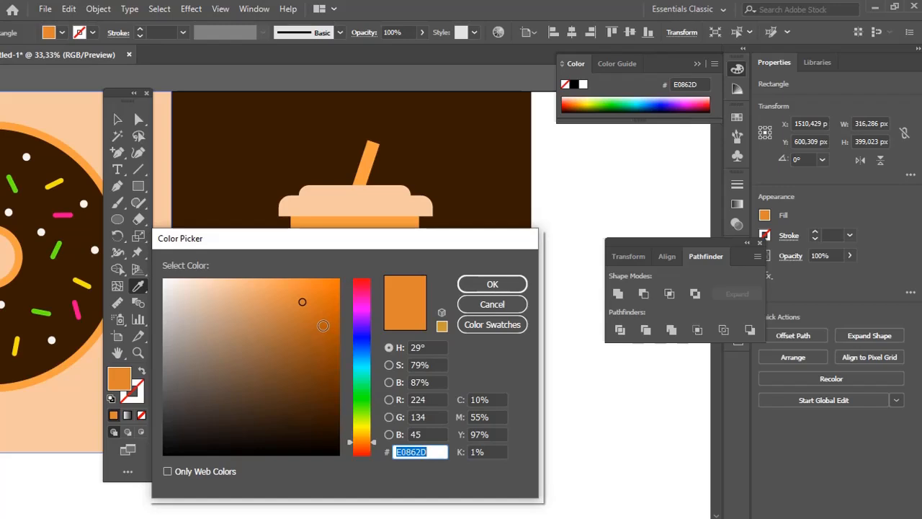
click(322, 325)
click(515, 285)
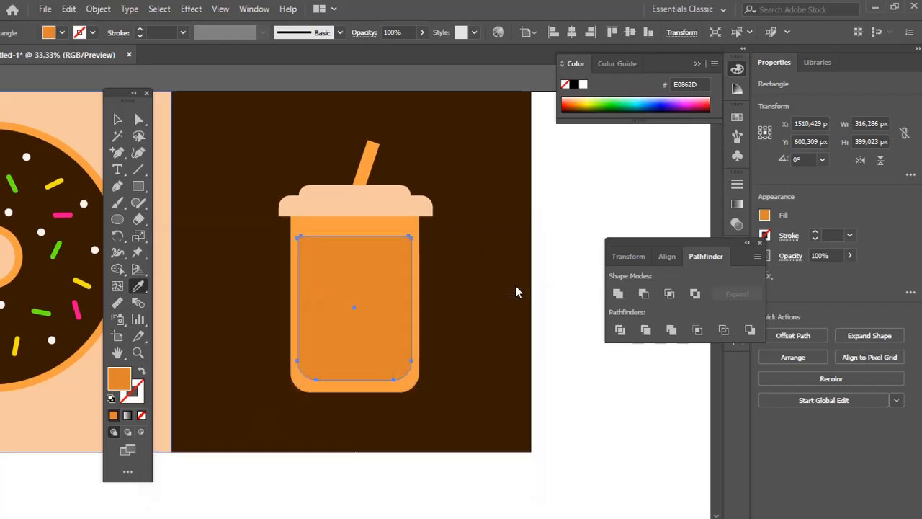
click(506, 292)
- Draw a larger circle and a second one about 23 px wide below it near the inner panel's upper right, filled with the lid's peach F9CBA2
key(z)
alt+click(366, 315)
alt+click(366, 315)
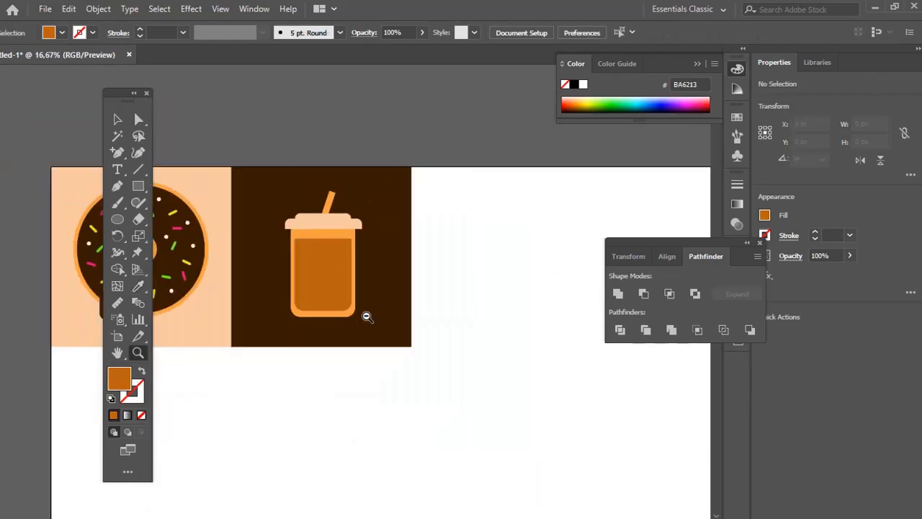
drag(366, 316, 383, 341)
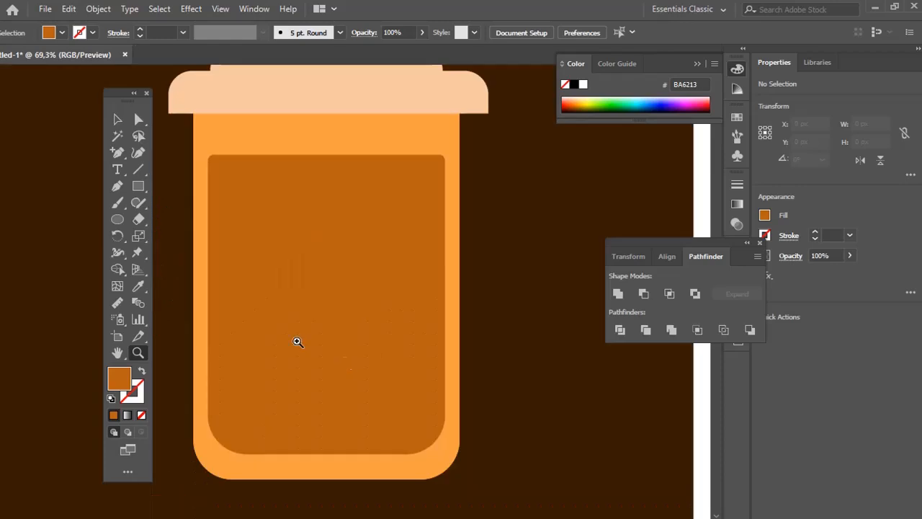
drag(300, 301, 312, 345)
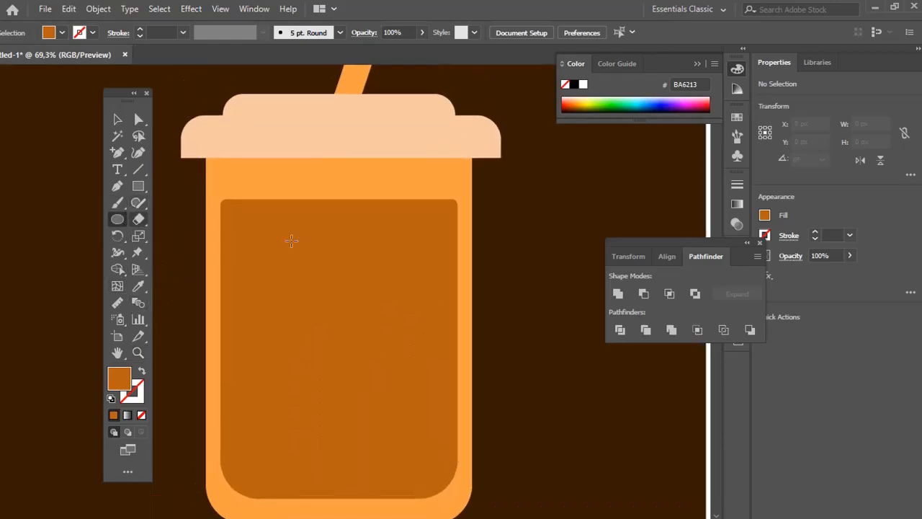
mouse_move(425, 235)
mouse_down()
mouse_move(440, 272)
mouse_move(445, 252)
mouse_move(430, 244)
mouse_move(422, 309)
mouse_move(433, 320)
mouse_move(423, 308)
mouse_up()
key(a)
key(i)
click(457, 149)
key(ctrl+shift+a)
key(a)
key(v)
- Group all parts of the cup, including straw, lid, inner panel and circles, leaving out the background tile
alt+click(375, 289)
alt+click(374, 289)
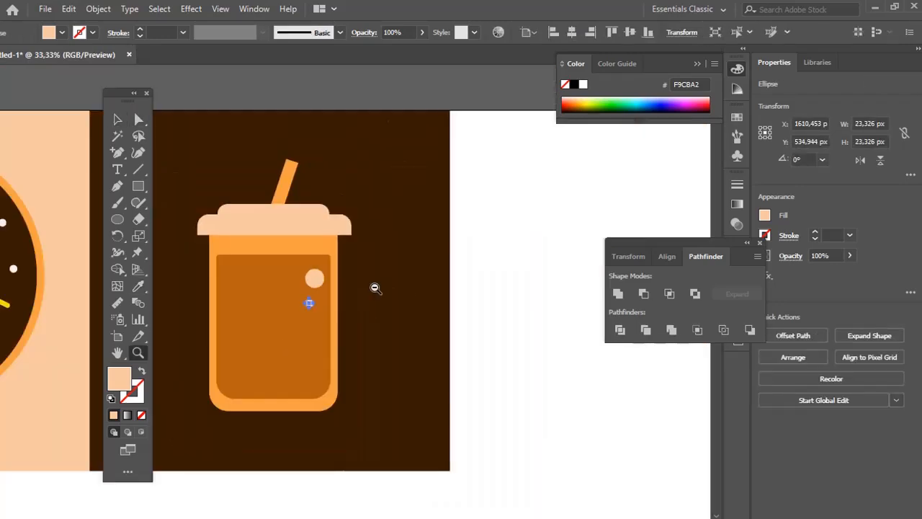
alt+click(372, 290)
alt+click(367, 290)
drag(365, 290, 463, 290)
key(v)
drag(306, 164, 427, 369)
shift+click(425, 299)
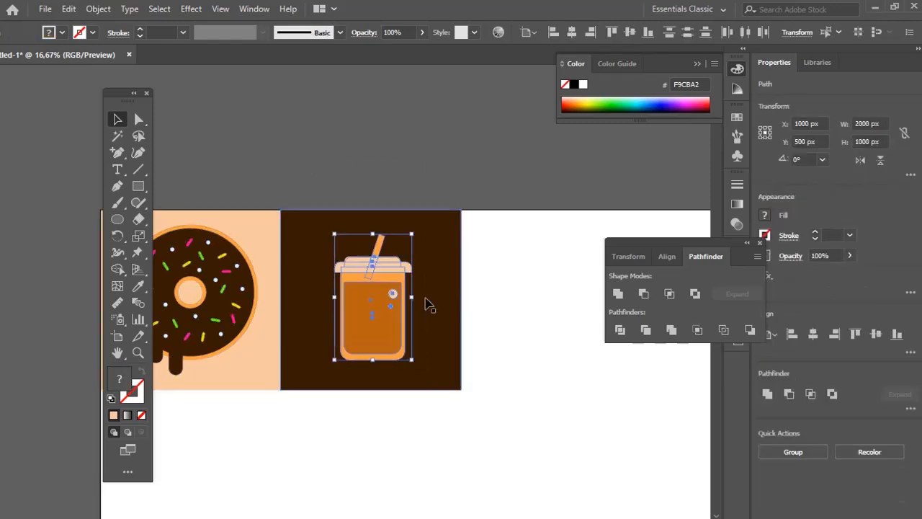
key(ctrl+g)
key(z)
alt+click(418, 306)
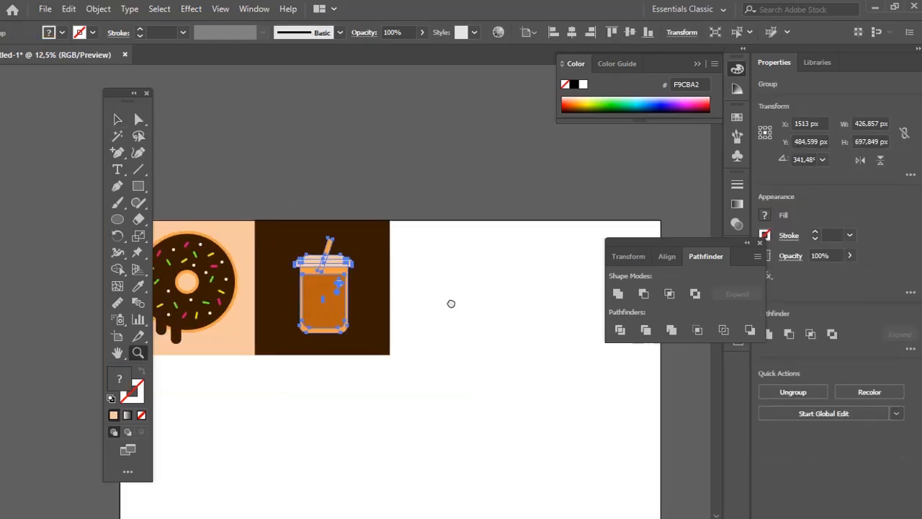
- Duplicate the donut and cup tile pair beside the original and align the copy to the artboard's right edge
key(v)
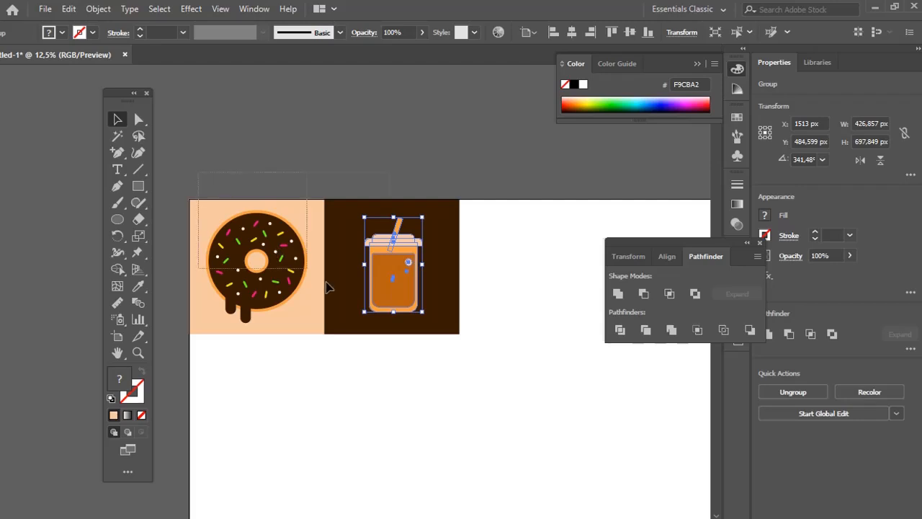
drag(328, 288, 322, 354)
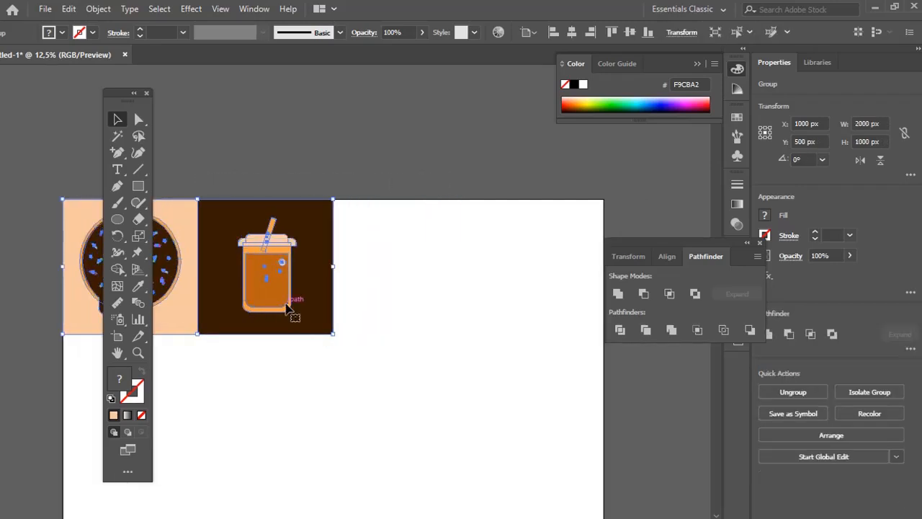
drag(287, 308, 454, 310)
click(595, 35)
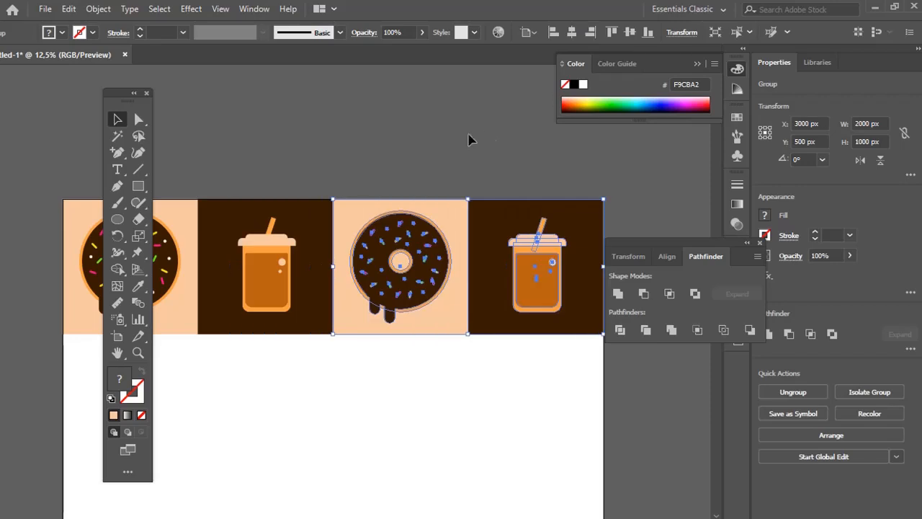
- Duplicate the full row of four donut and cup tiles directly below the first row
key(z)
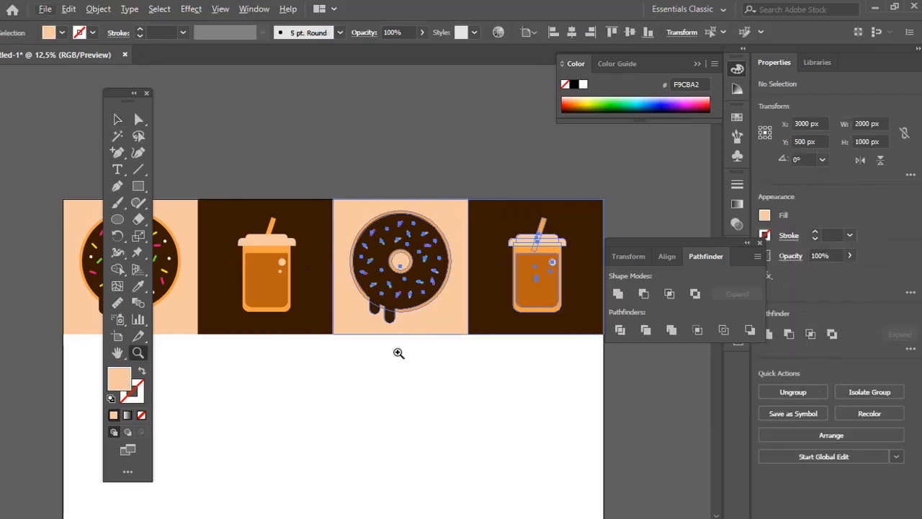
click(399, 354)
drag(409, 351, 497, 368)
alt+click(433, 373)
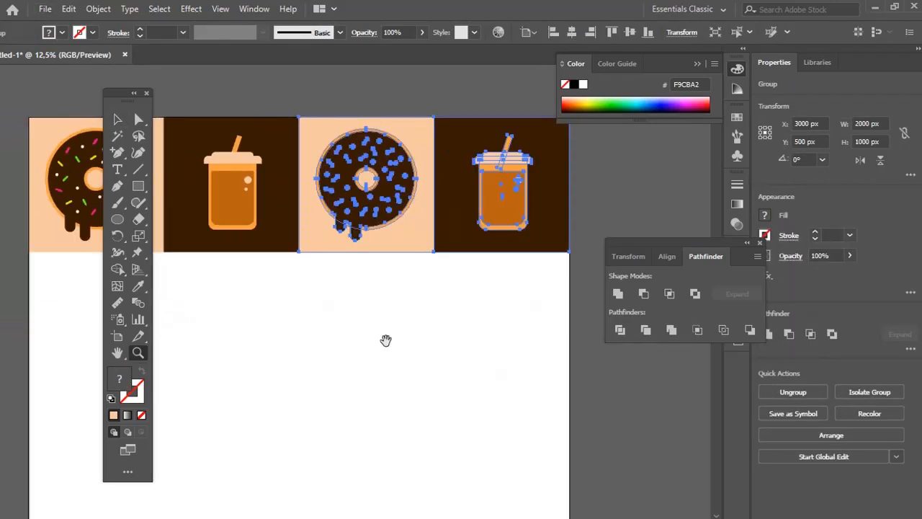
drag(385, 339, 453, 352)
alt+click(453, 351)
drag(400, 318, 452, 333)
key(v)
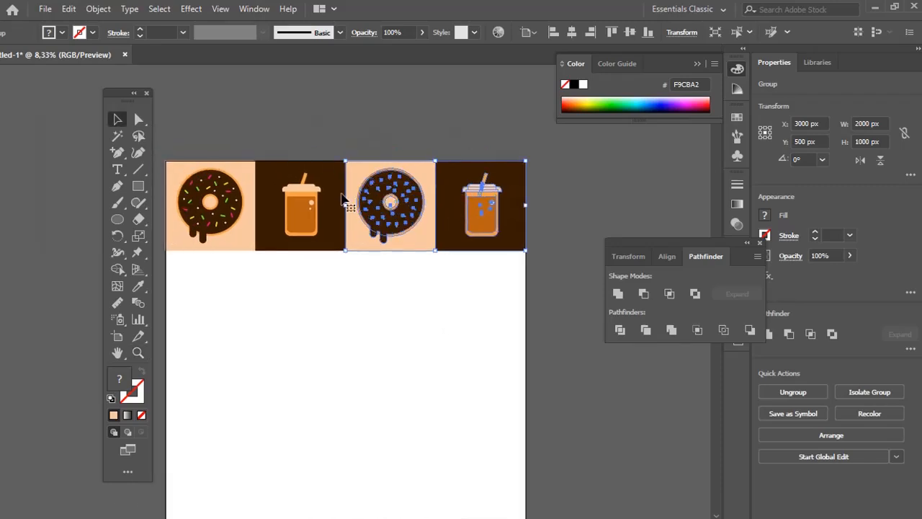
drag(176, 126, 484, 324)
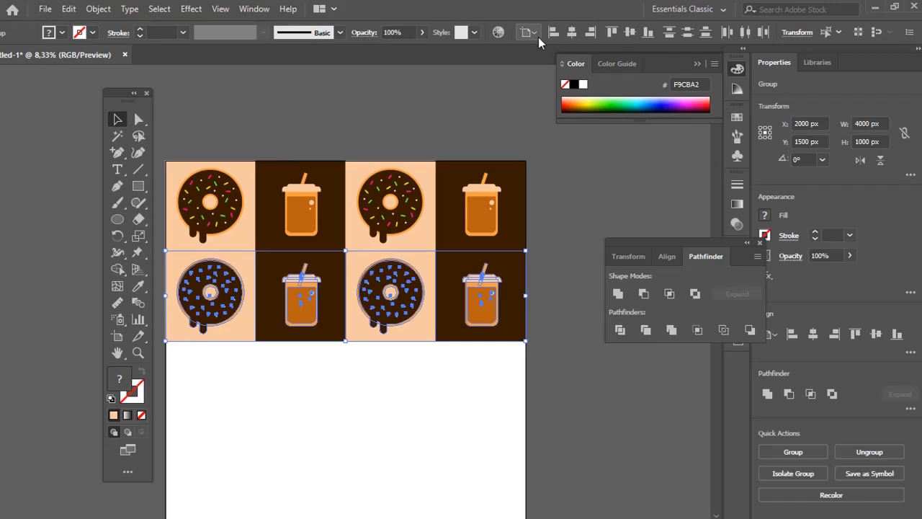
- Reflect the second row of tiles across the vertical axis so its donuts and cups alternate with the first row
drag(115, 236, 134, 248)
double_click(118, 239)
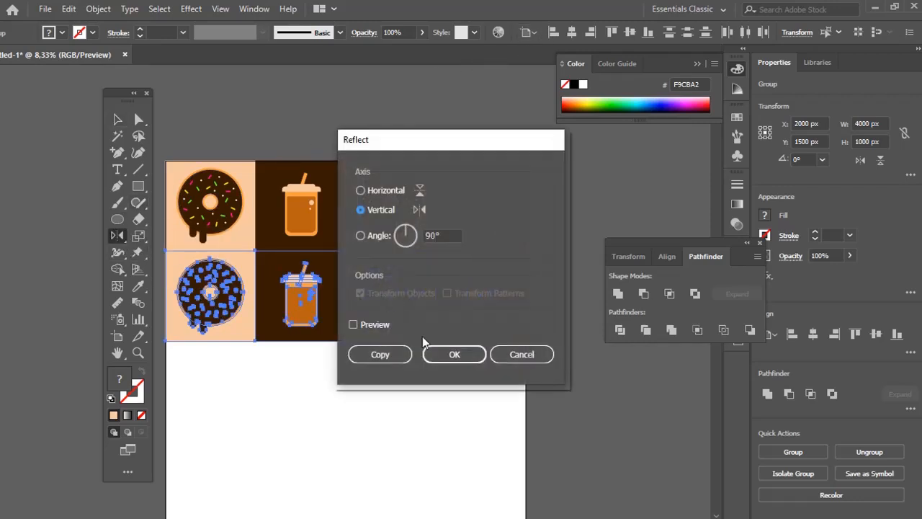
click(445, 354)
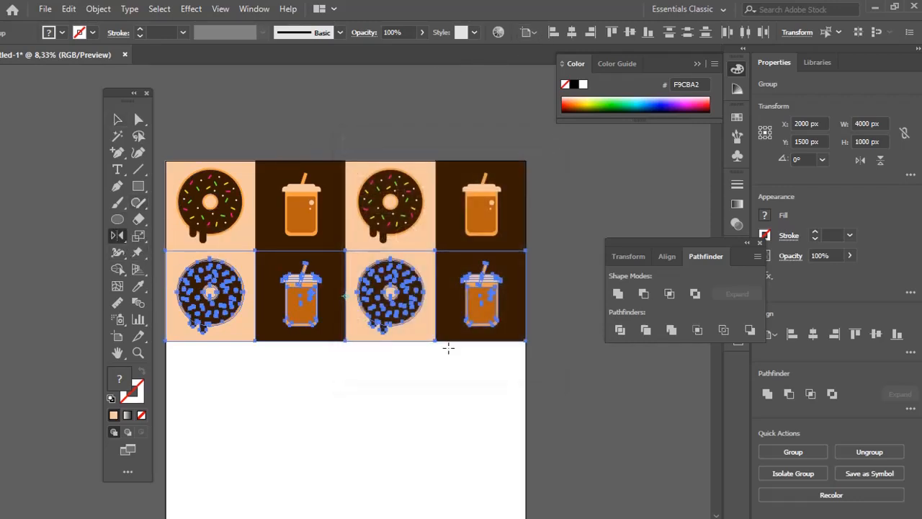
ctrl+click(561, 238)
- Duplicate both tile rows downward and align the copy to the artboard's bottom edge
drag(274, 206, 319, 194)
drag(201, 141, 566, 360)
drag(478, 295, 478, 426)
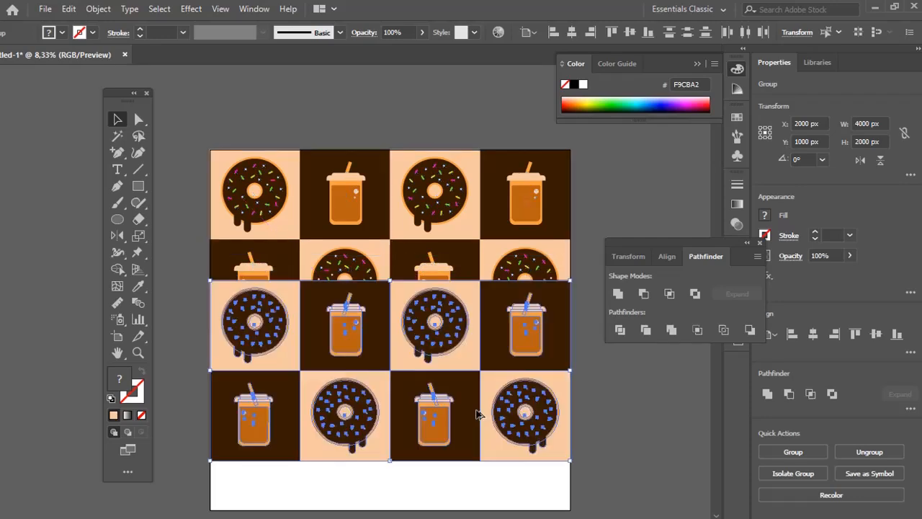
click(647, 36)
click(442, 109)
- Examine the completed four-by-four donut and cup pattern across the whole artboard and close up
drag(383, 273, 370, 257)
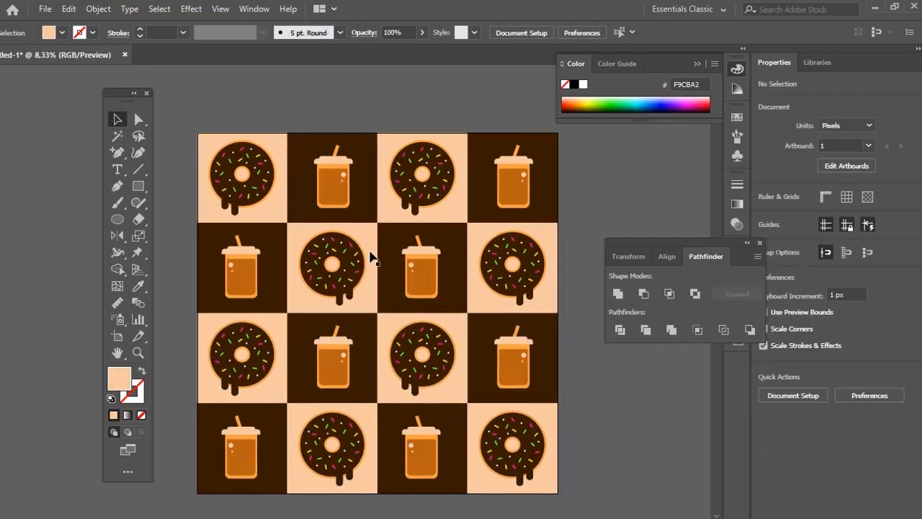
key(z)
drag(366, 297, 381, 258)
click(362, 281)
alt+click(361, 281)
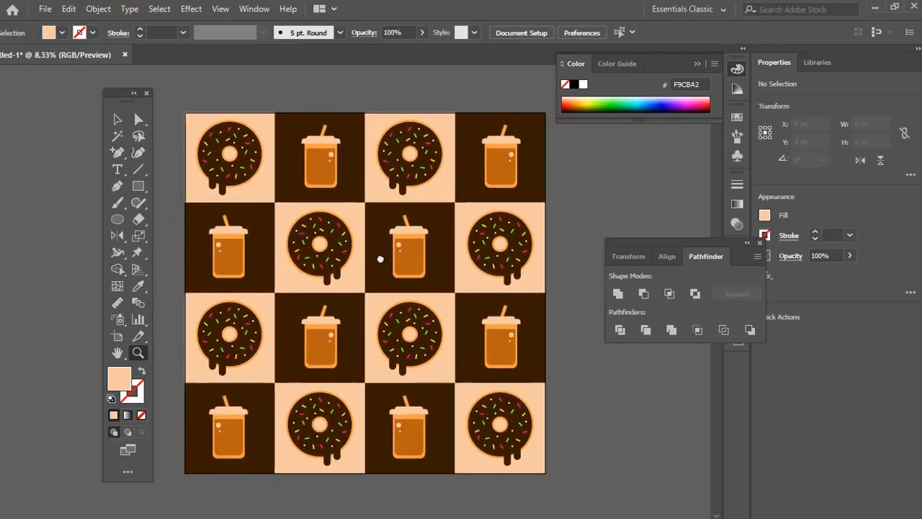
drag(314, 232, 552, 479)
drag(452, 438, 476, 437)
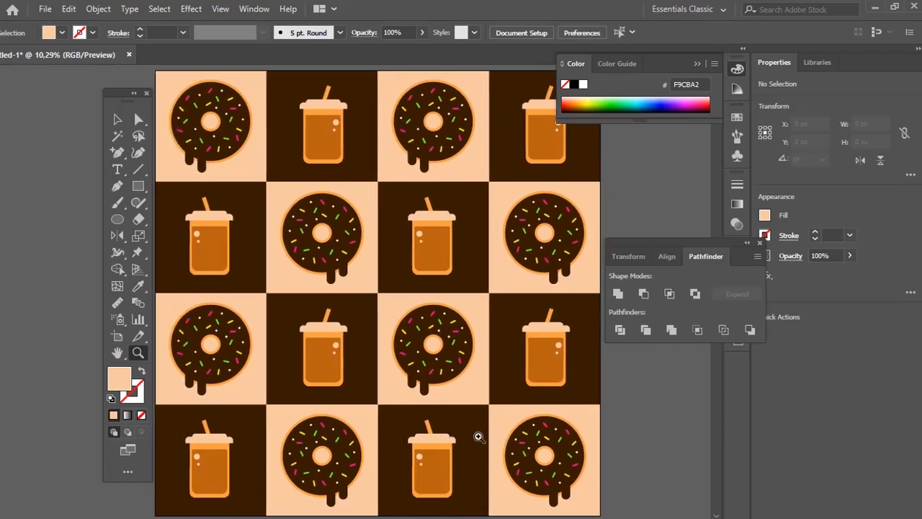